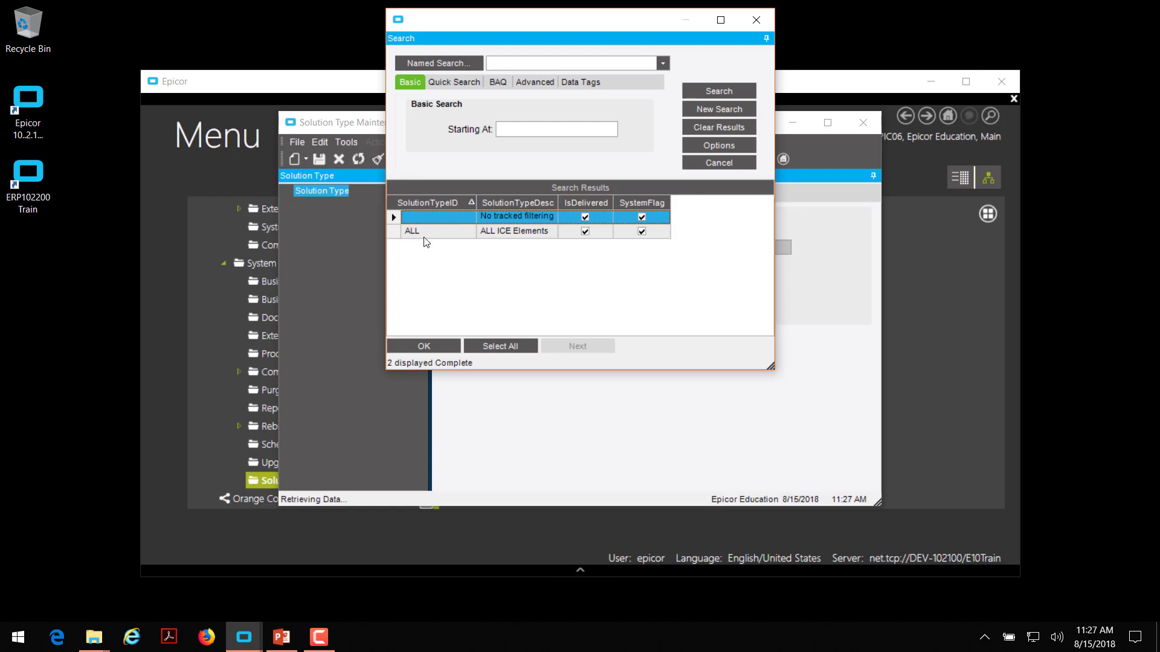
- Load the ALL solution type and scroll its element list from BAQ through ZDataTable
{"action": "left_click", "coordinate": [397, 234]}
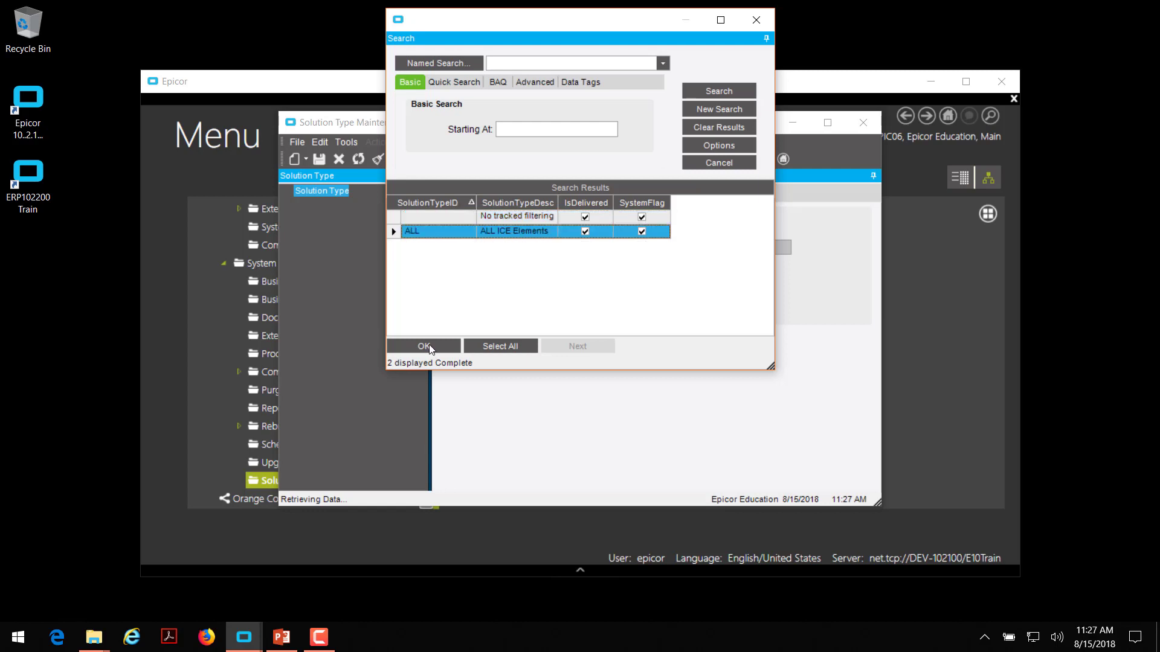
{"action": "left_click", "coordinate": [428, 347]}
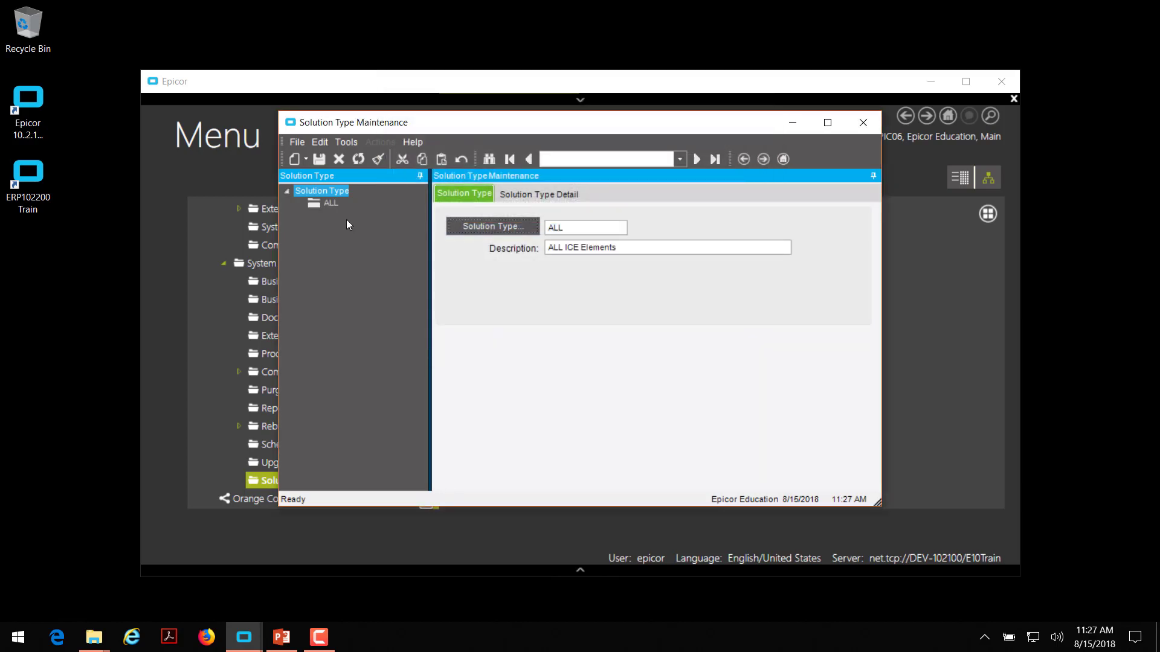
{"action": "left_click", "coordinate": [524, 188]}
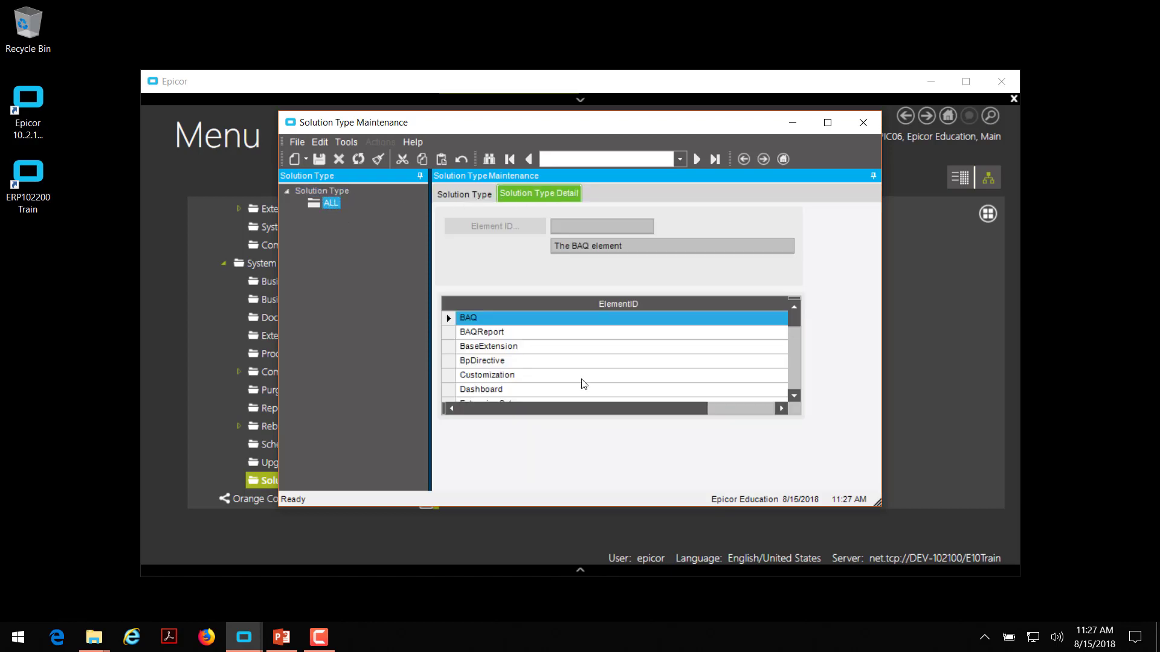
{"action": "scroll", "coordinate": [751, 390], "scroll_direction": "down", "scroll_amount": 2}
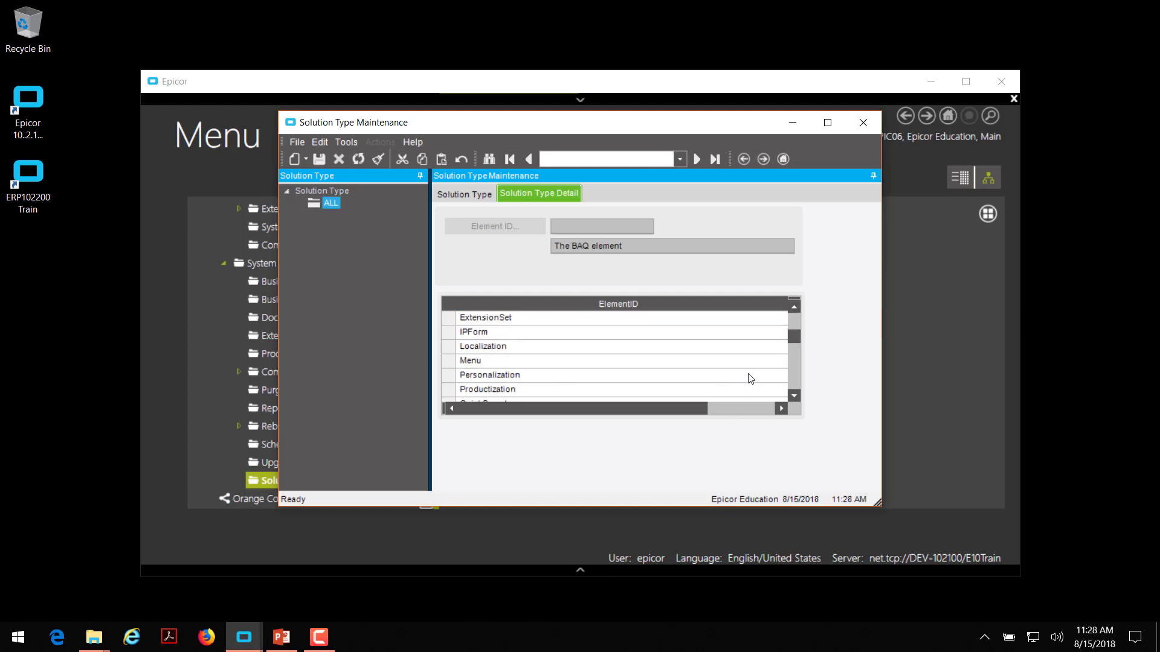
{"action": "scroll", "coordinate": [751, 379], "scroll_direction": "down", "scroll_amount": 3}
{"action": "scroll", "coordinate": [751, 376], "scroll_direction": "down", "scroll_amount": 1}
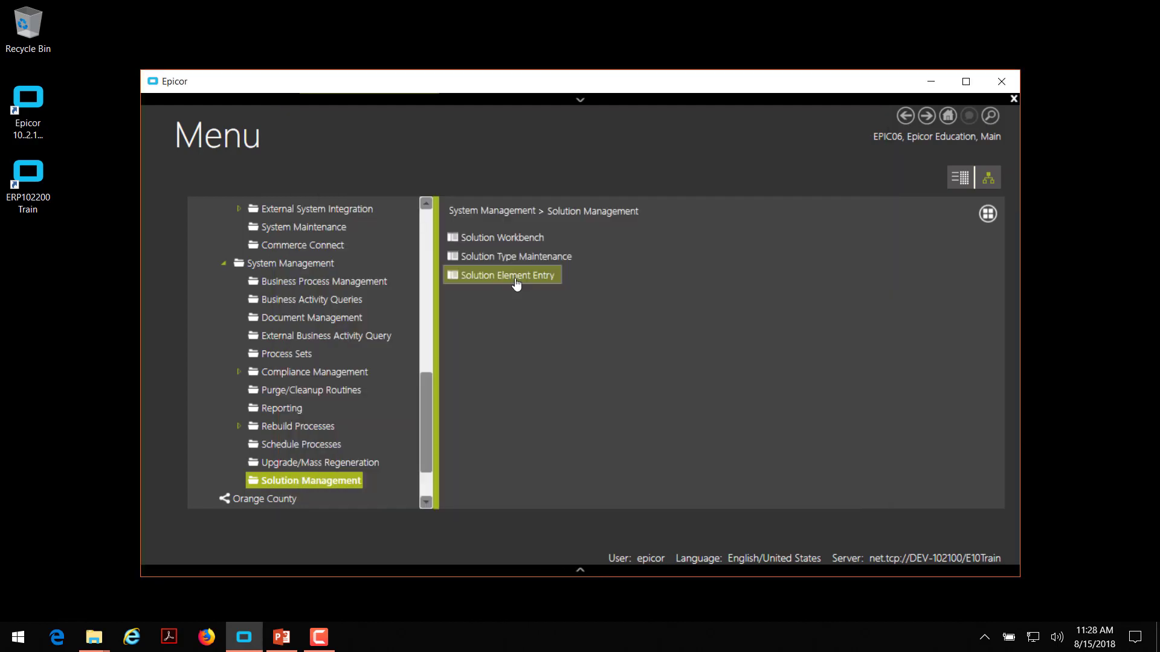
- List all 24 solution elements in Element Maintenance, then close it
{"action": "left_click", "coordinate": [518, 279]}
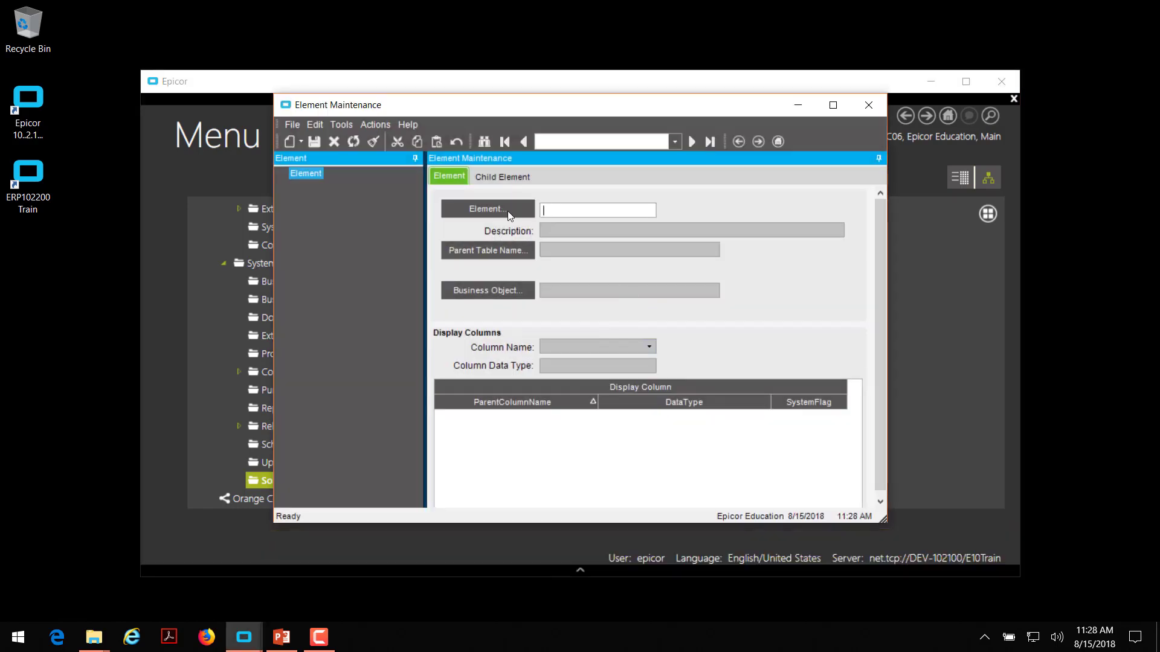
{"action": "left_click", "coordinate": [507, 212]}
{"action": "left_click", "coordinate": [704, 88]}
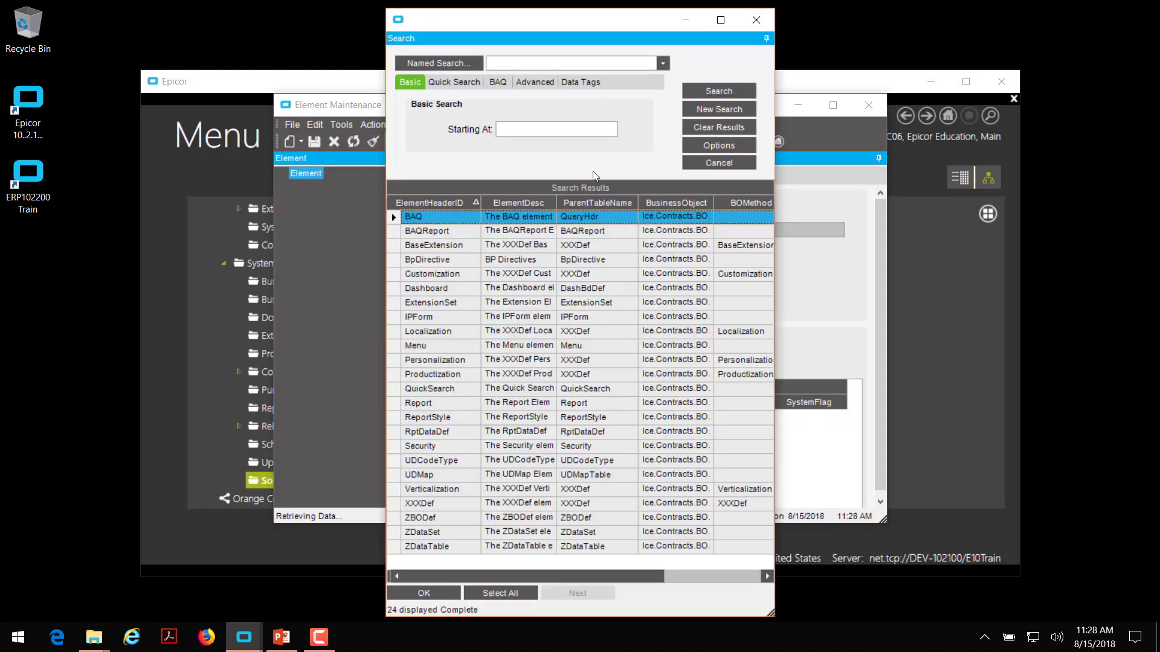
{"action": "left_click", "coordinate": [490, 596]}
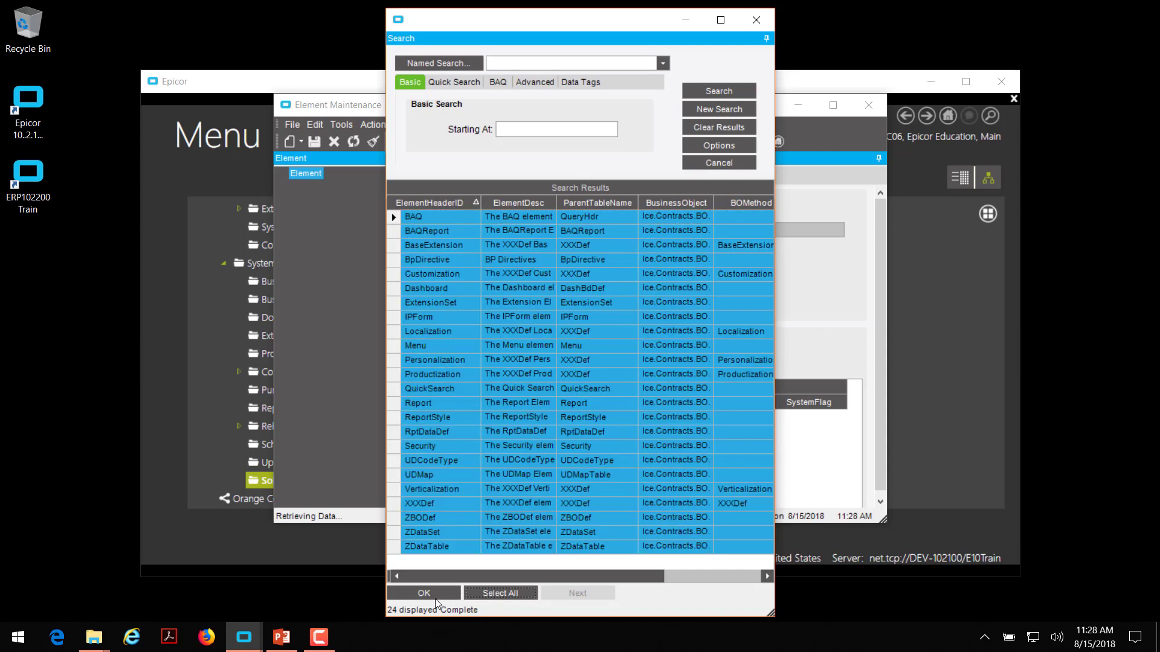
{"action": "left_click", "coordinate": [424, 593]}
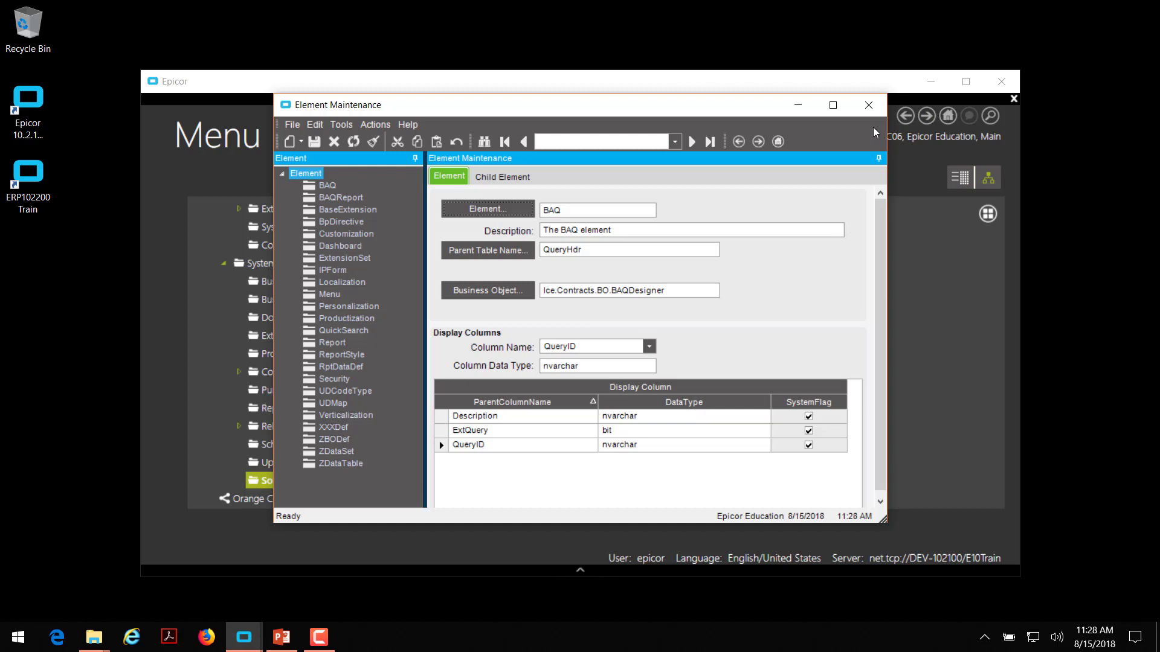
{"action": "left_click", "coordinate": [868, 106]}
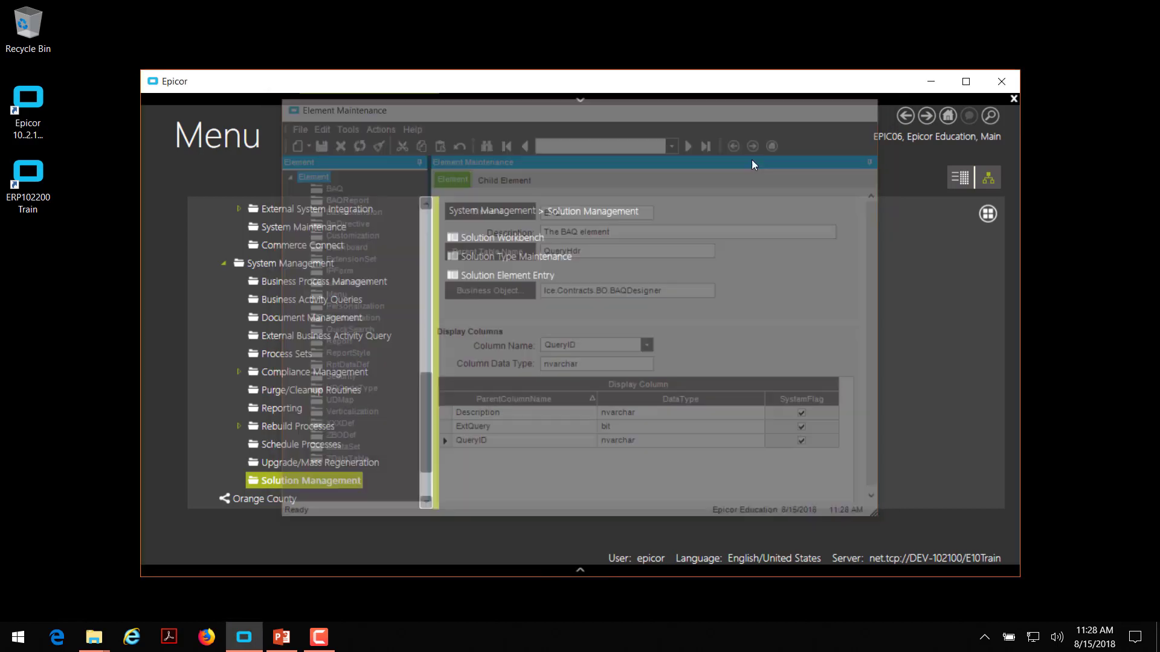
- Create a new solution named EpicorSolution with Solution Type ALL
{"action": "left_click", "coordinate": [502, 240]}
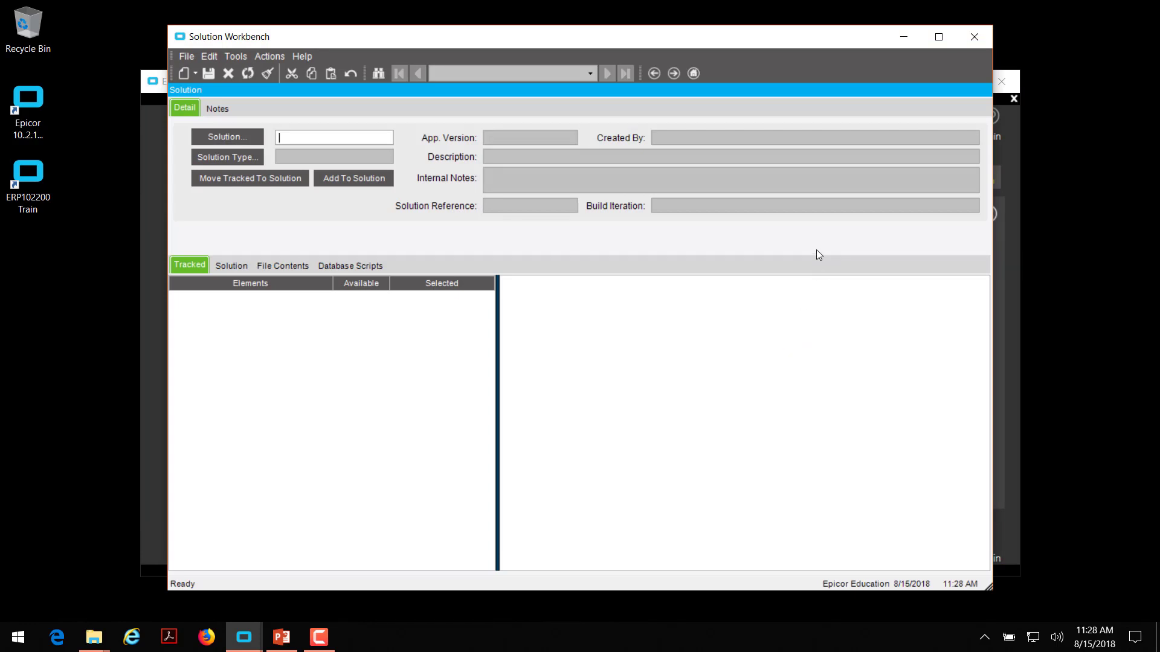
{"action": "type", "text": "EpicorSolution"}
{"action": "key", "text": "Tab"}
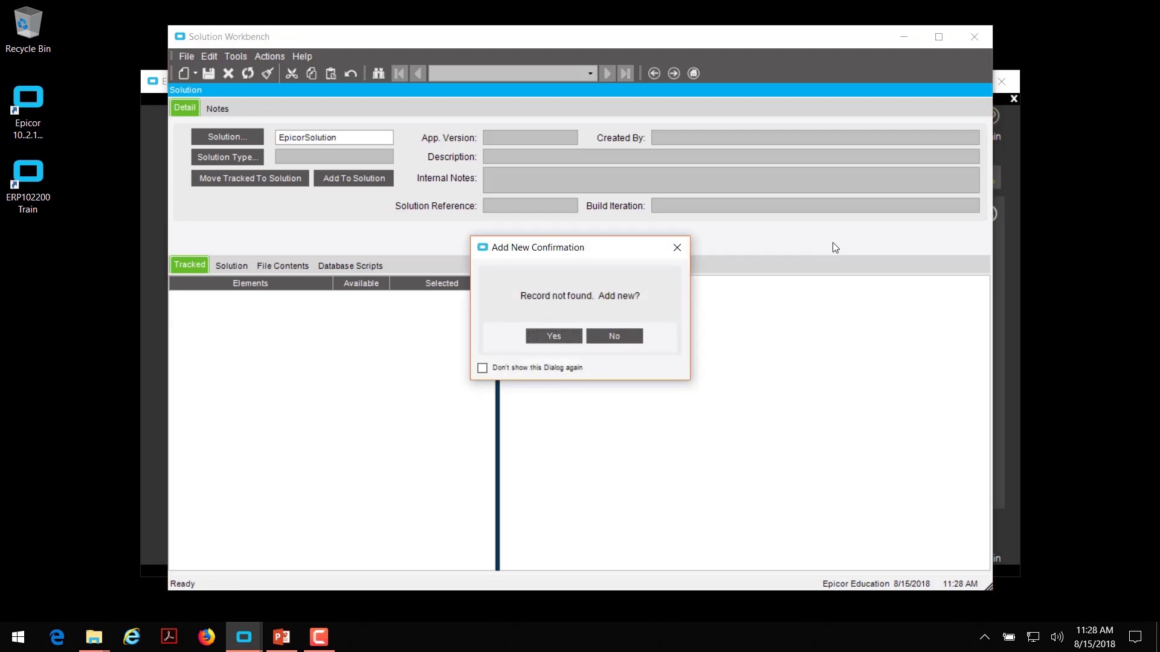
{"action": "left_click", "coordinate": [537, 335]}
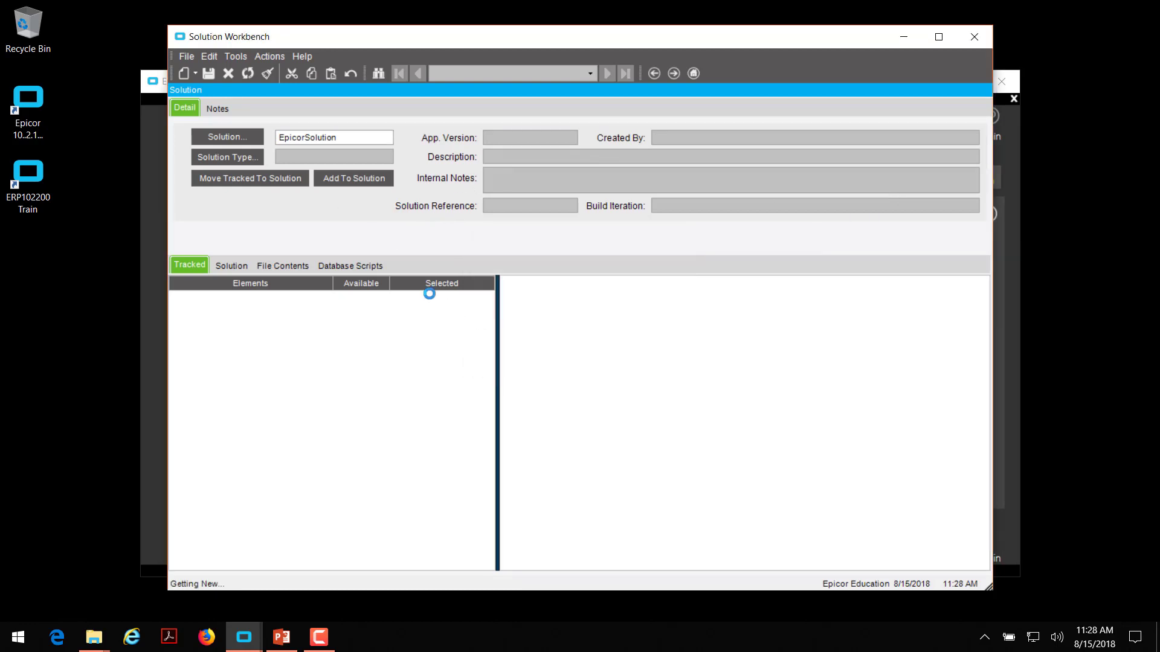
{"action": "left_click", "coordinate": [258, 158]}
{"action": "left_click", "coordinate": [706, 92]}
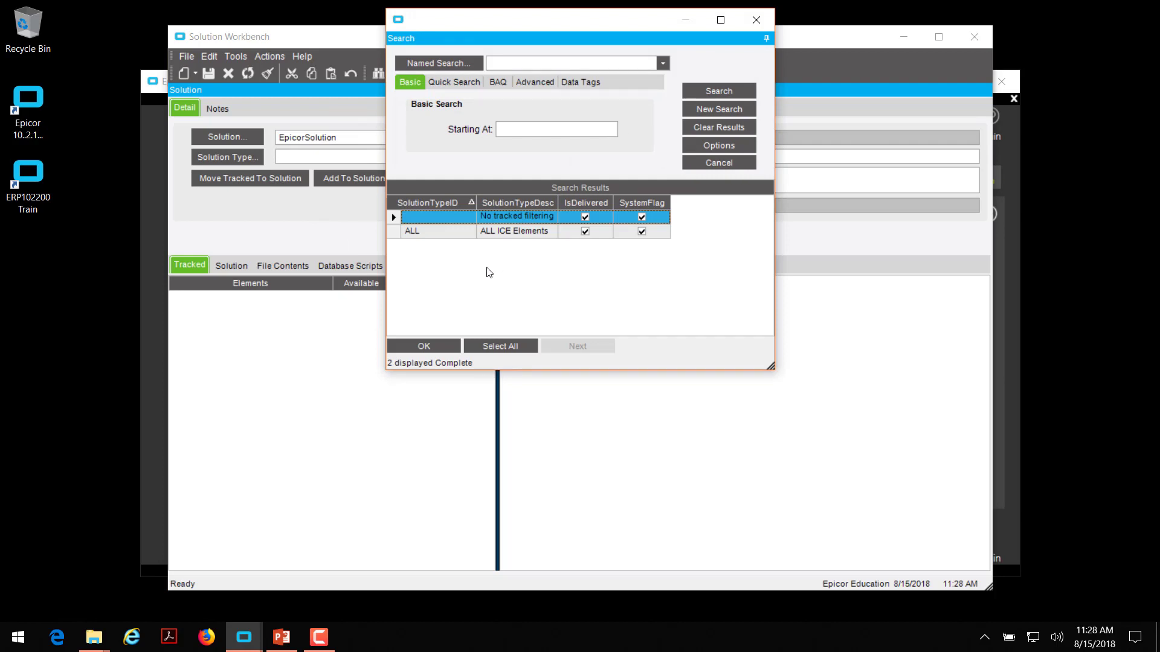
{"action": "double_click", "coordinate": [423, 235]}
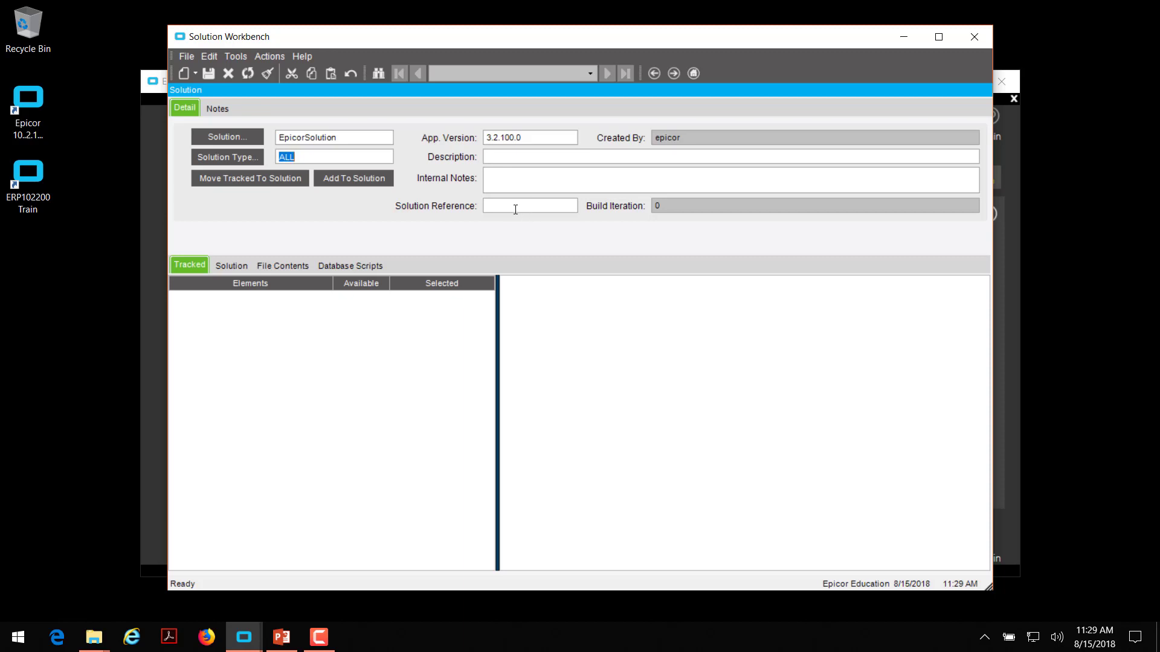
- Give it description 'BAQs and Dashboards' and reference 1.0, save, and open Add To Solution
{"action": "left_click", "coordinate": [518, 158]}
{"action": "type", "text": "BAQs and Dashboar"}
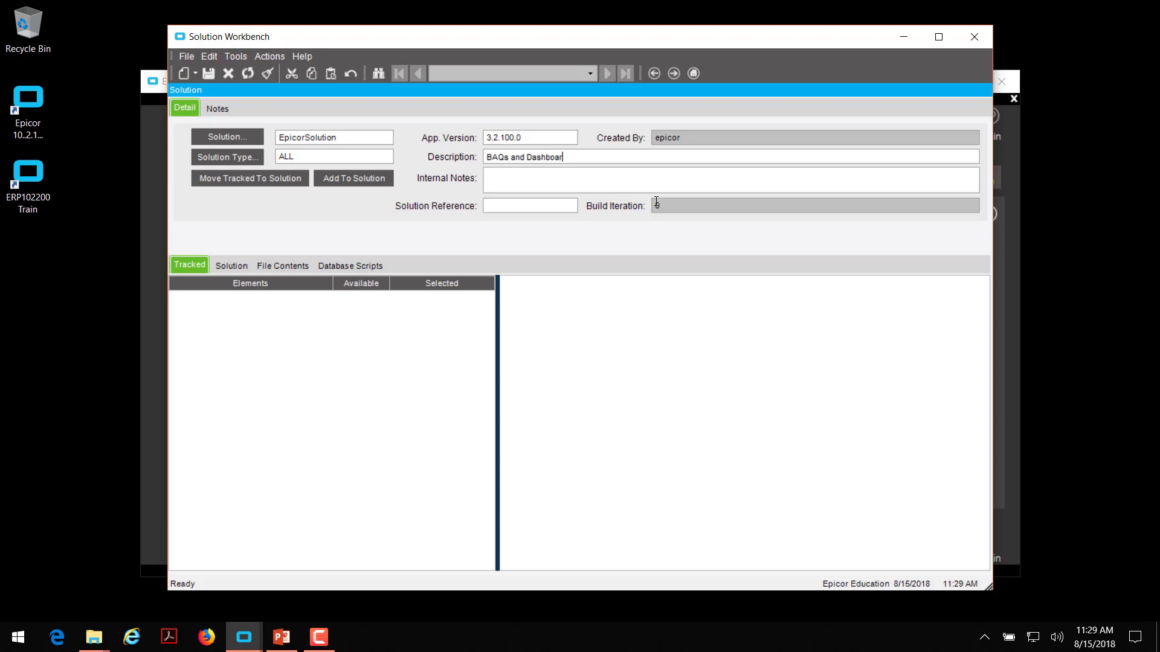
{"action": "type", "text": "ds"}
{"action": "left_click", "coordinate": [487, 206]}
{"action": "type", "text": "1.0"}
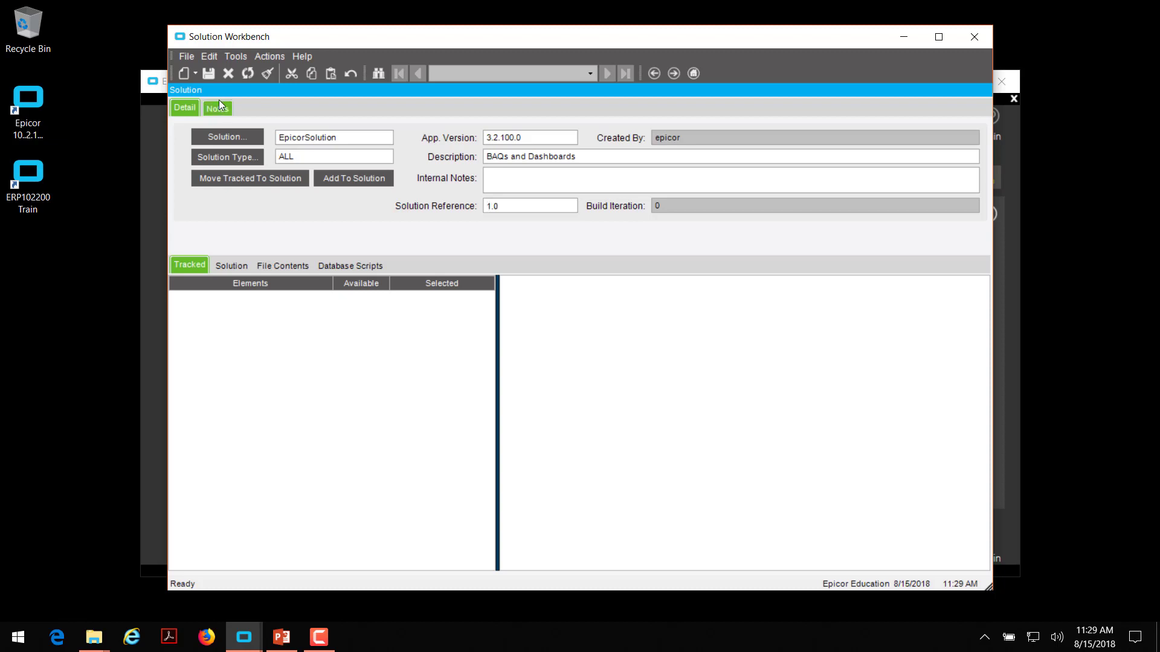
{"action": "left_click", "coordinate": [209, 74]}
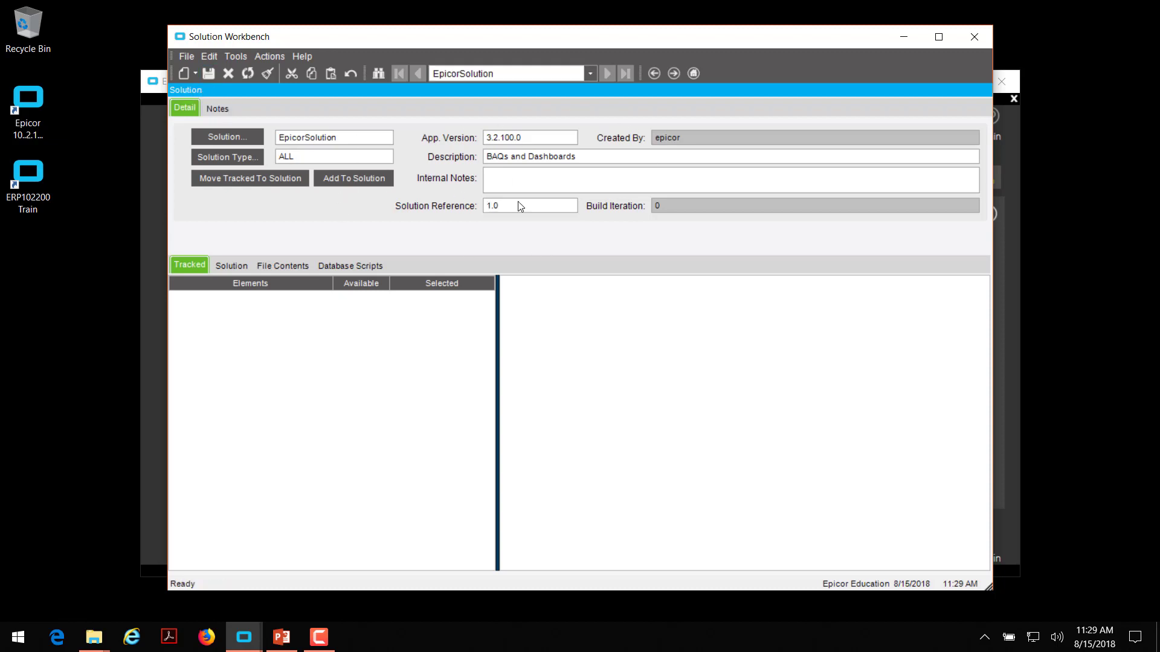
{"action": "left_click", "coordinate": [221, 111]}
{"action": "left_click", "coordinate": [193, 109]}
{"action": "left_click", "coordinate": [347, 180]}
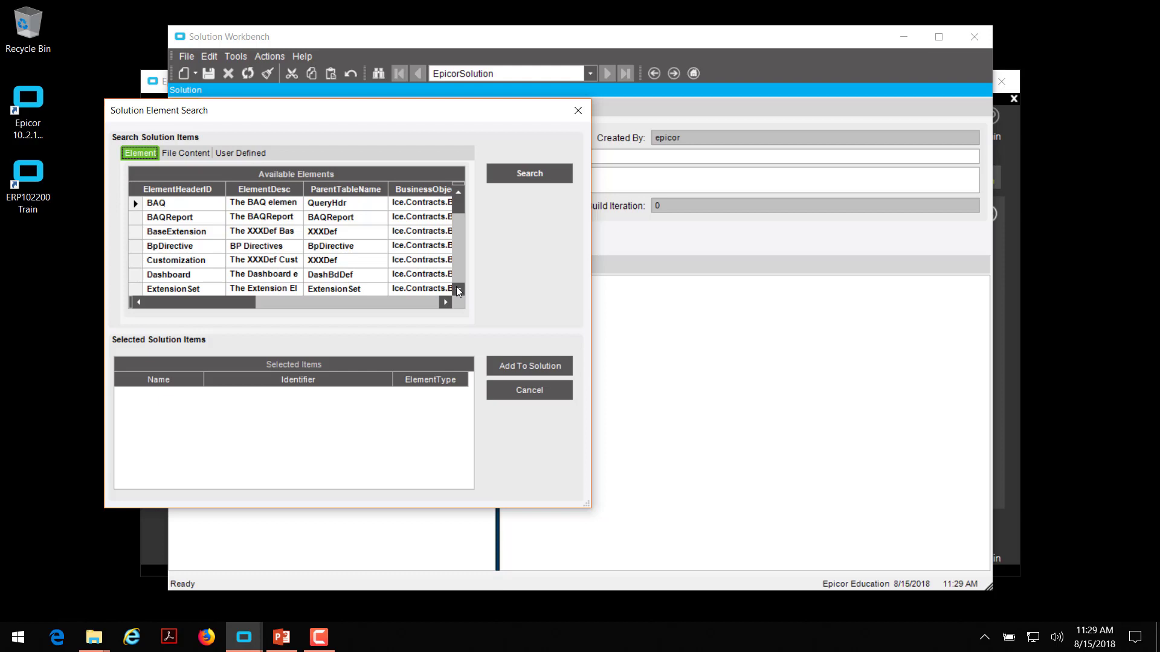
- Choose Dashboard as the element type and search for dashboards to add
{"action": "left_click", "coordinate": [141, 279]}
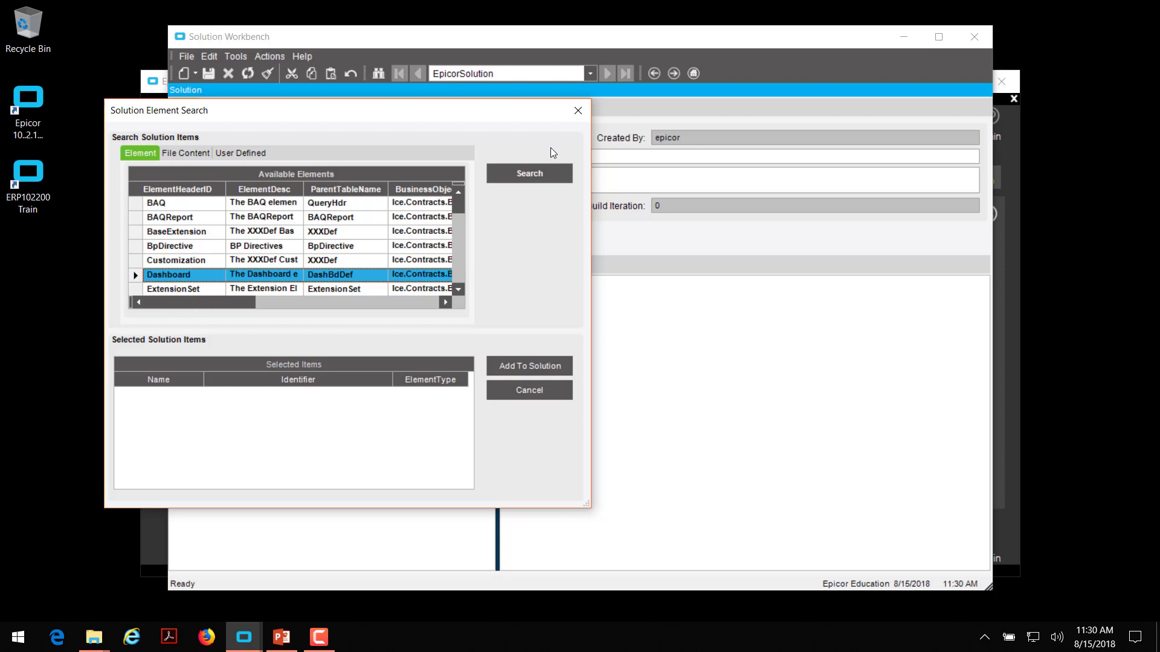
{"action": "left_click", "coordinate": [534, 173]}
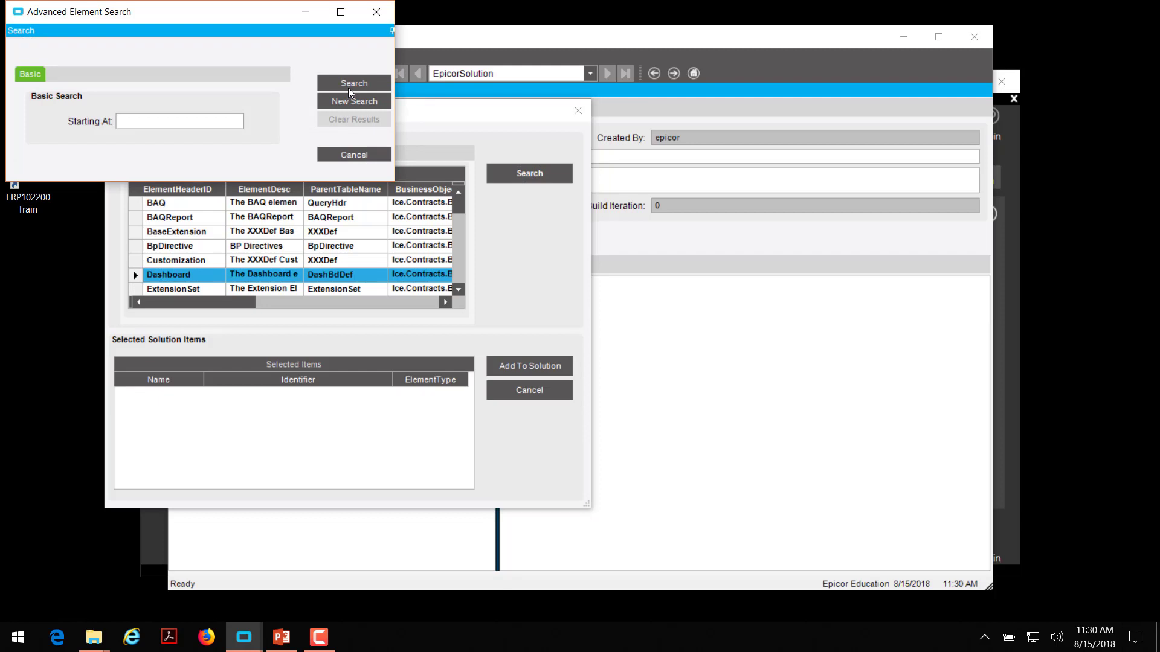
- List the available dashboards, enlarging the window and widening the DefinitionID column
{"action": "left_click", "coordinate": [348, 88]}
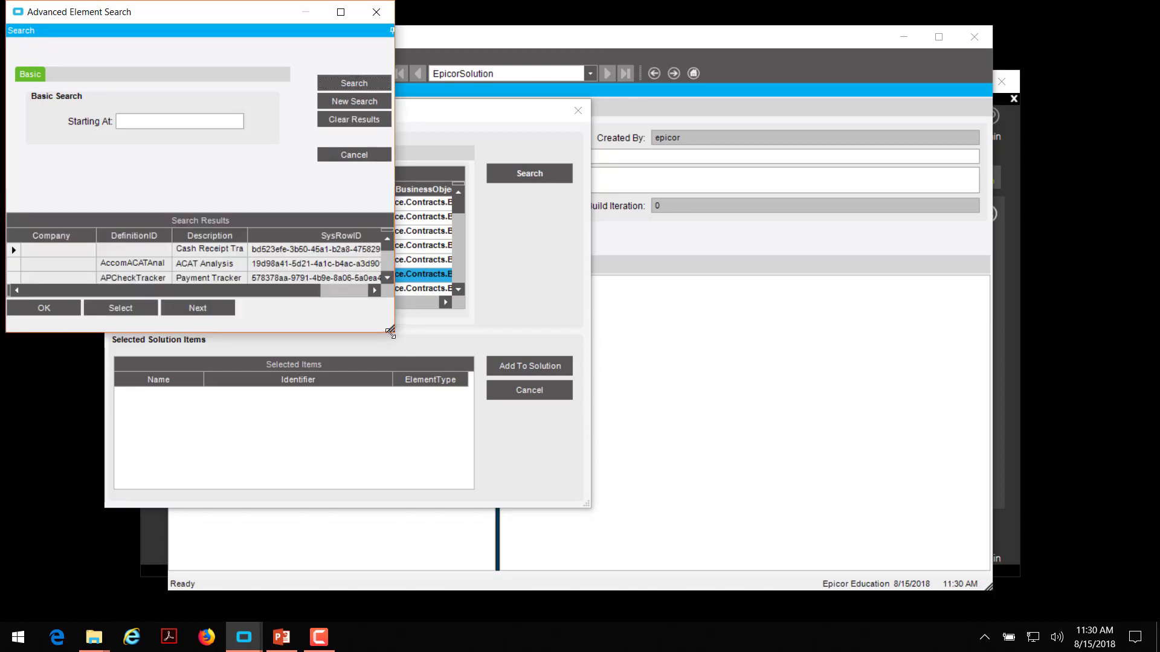
{"action": "left_click_drag", "start_coordinate": [390, 332], "coordinate": [923, 574]}
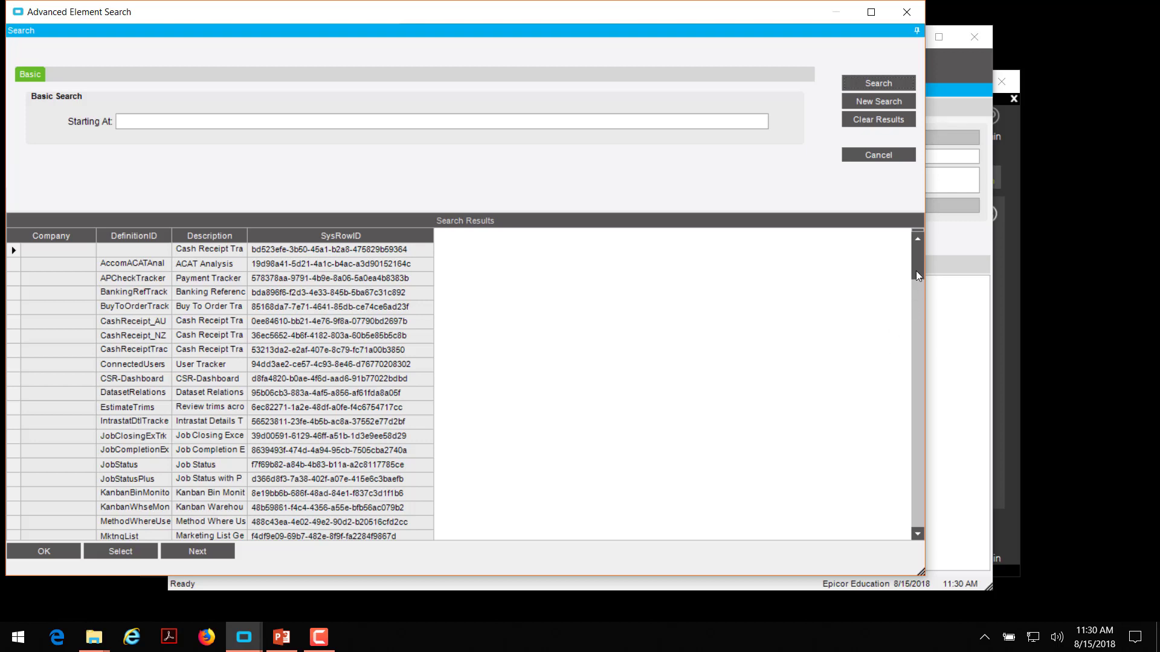
{"action": "left_click_drag", "start_coordinate": [171, 235], "coordinate": [200, 236]}
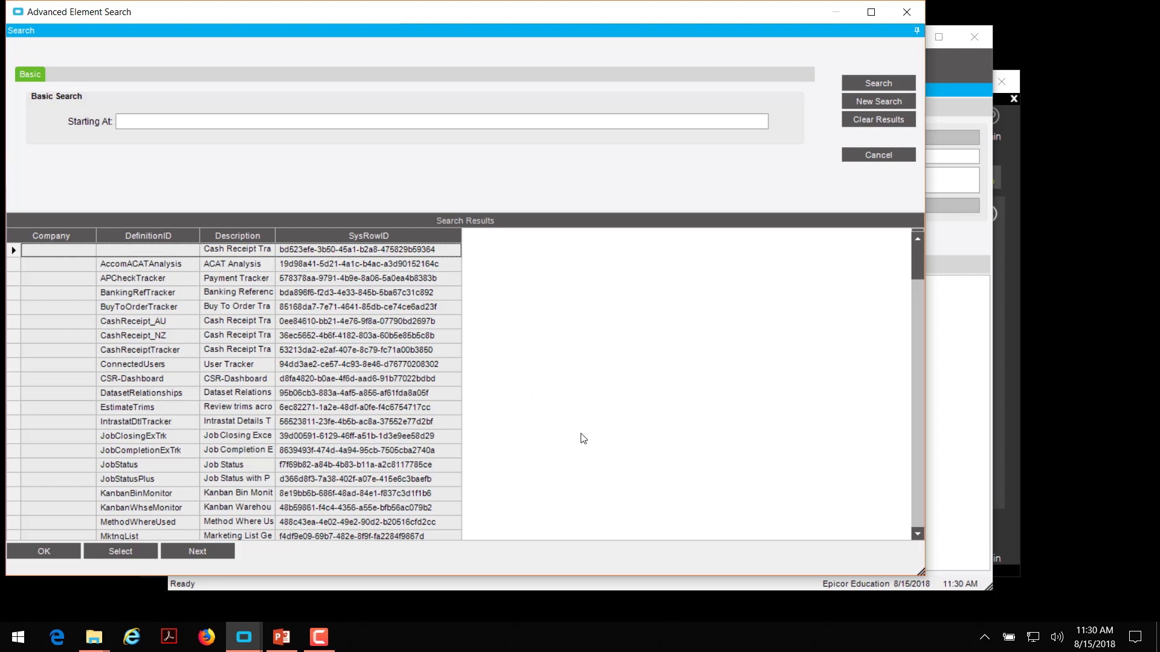
{"action": "scroll", "coordinate": [583, 440], "scroll_direction": "down", "scroll_amount": 4}
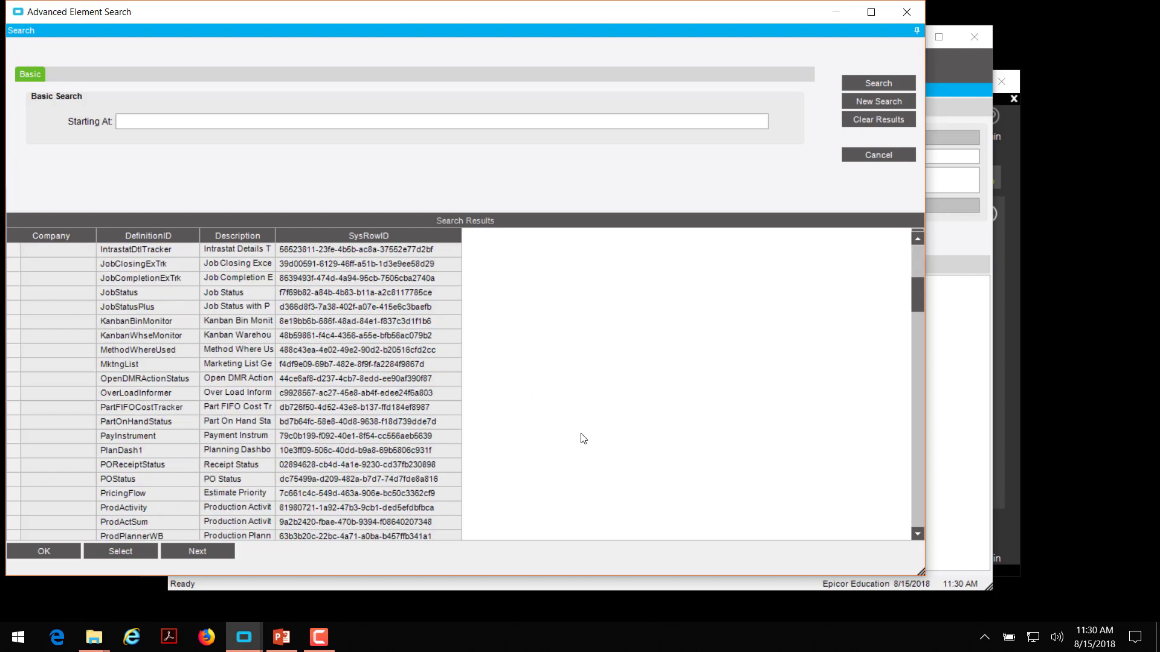
{"action": "scroll", "coordinate": [583, 439], "scroll_direction": "down", "scroll_amount": 4}
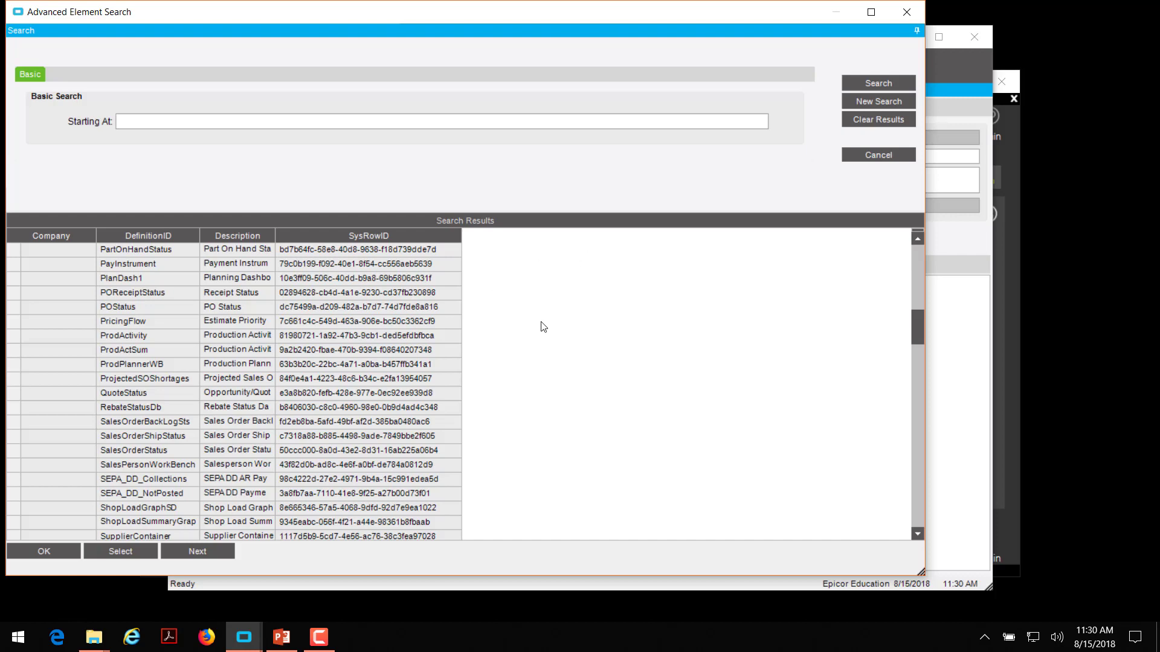
{"action": "scroll", "coordinate": [595, 392], "scroll_direction": "down", "scroll_amount": 4}
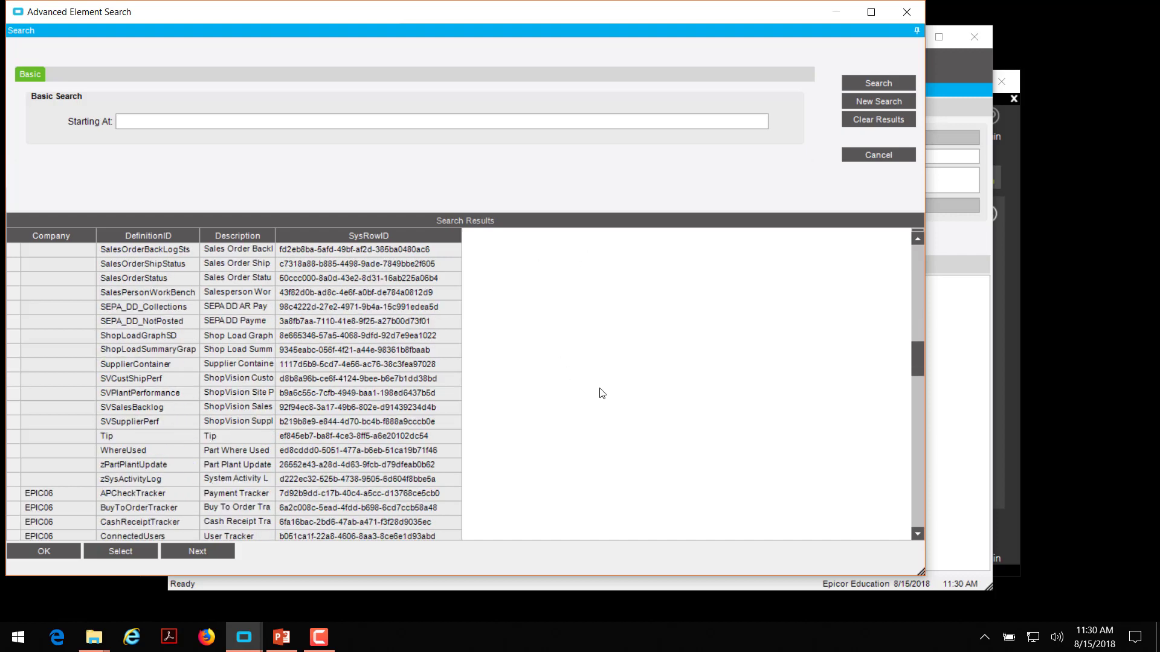
{"action": "scroll", "coordinate": [601, 394], "scroll_direction": "down", "scroll_amount": 2}
{"action": "scroll", "coordinate": [602, 393], "scroll_direction": "down", "scroll_amount": 1}
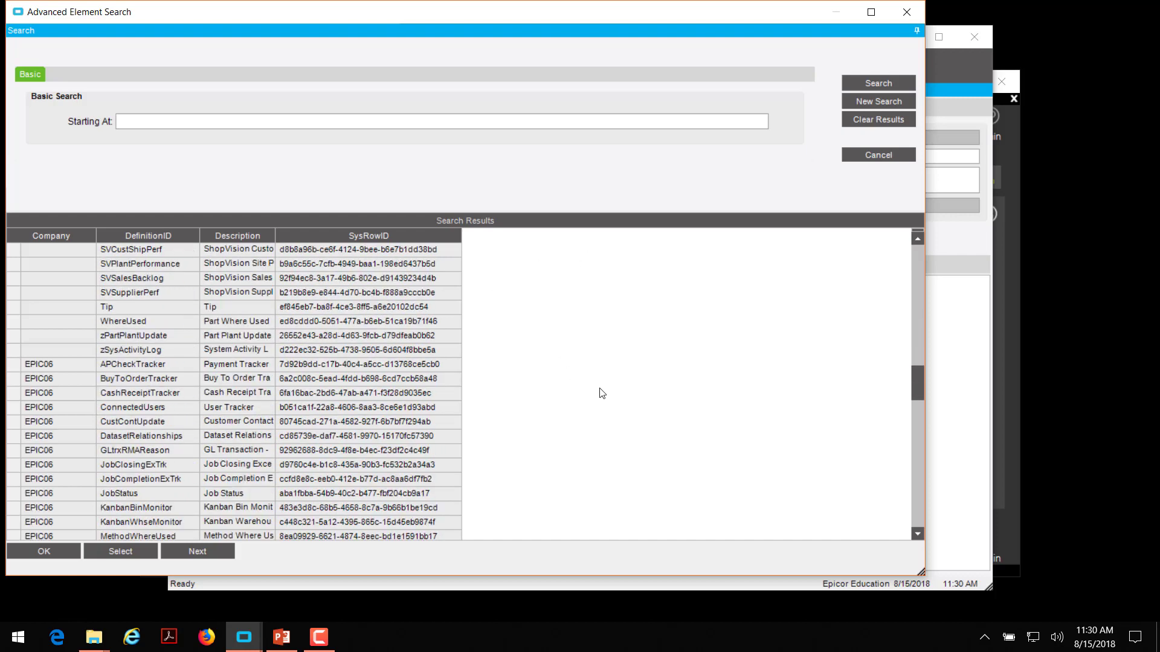
{"action": "scroll", "coordinate": [602, 393], "scroll_direction": "down", "scroll_amount": 2}
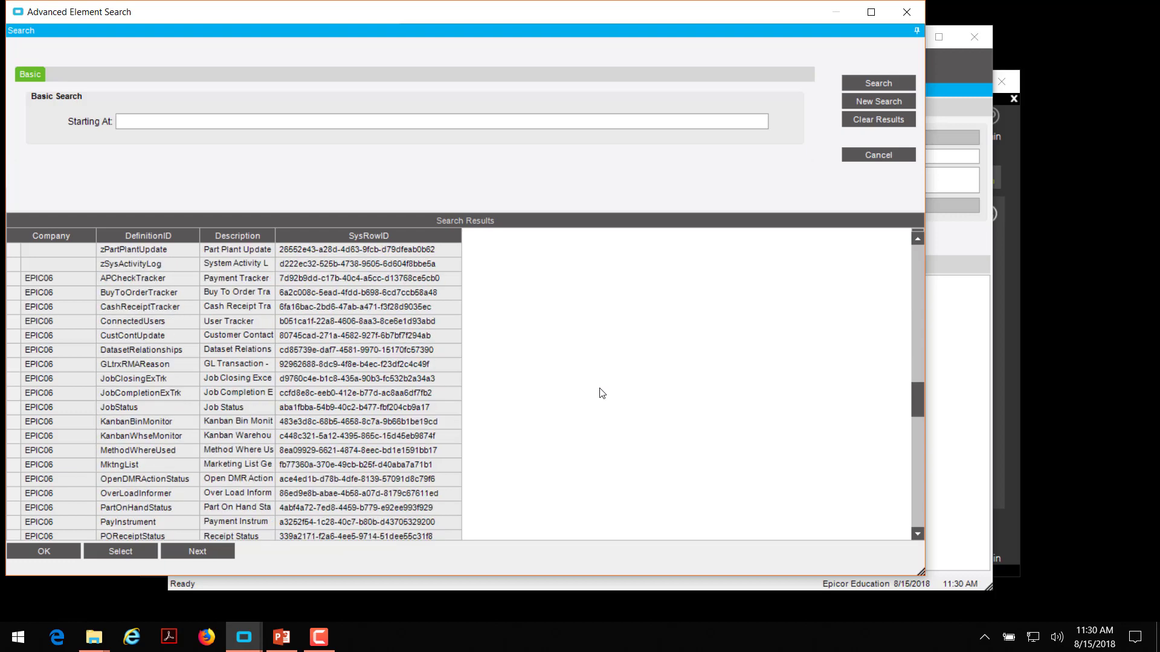
{"action": "scroll", "coordinate": [601, 394], "scroll_direction": "down", "scroll_amount": 2}
{"action": "scroll", "coordinate": [601, 393], "scroll_direction": "down", "scroll_amount": 2}
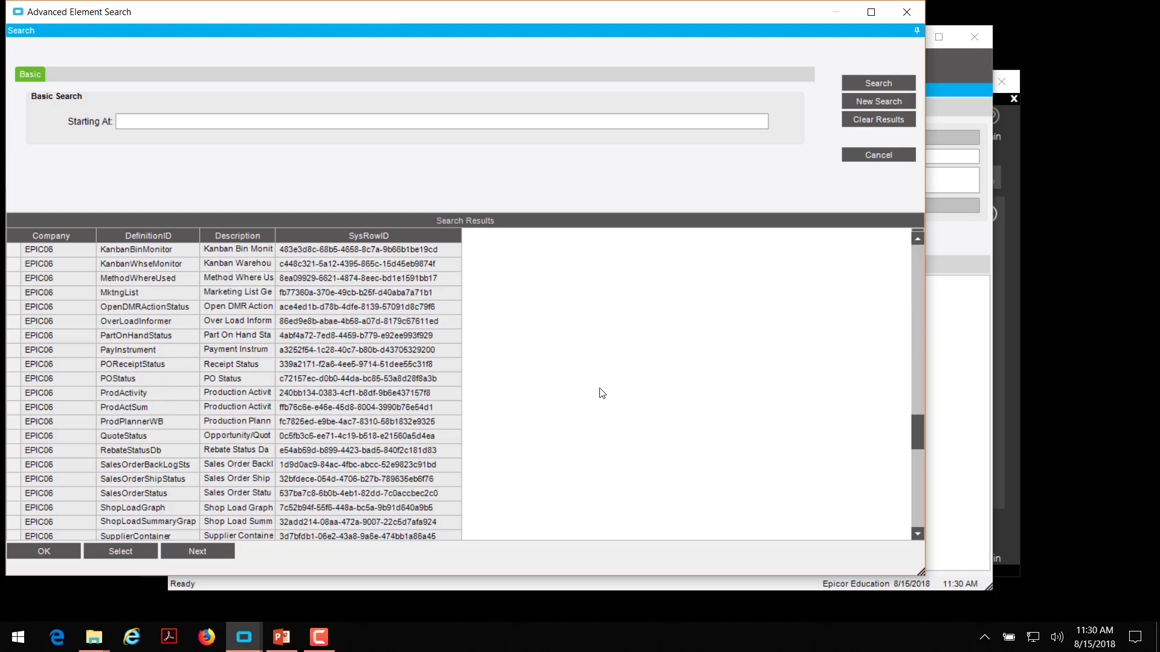
{"action": "scroll", "coordinate": [601, 393], "scroll_direction": "down", "scroll_amount": 1}
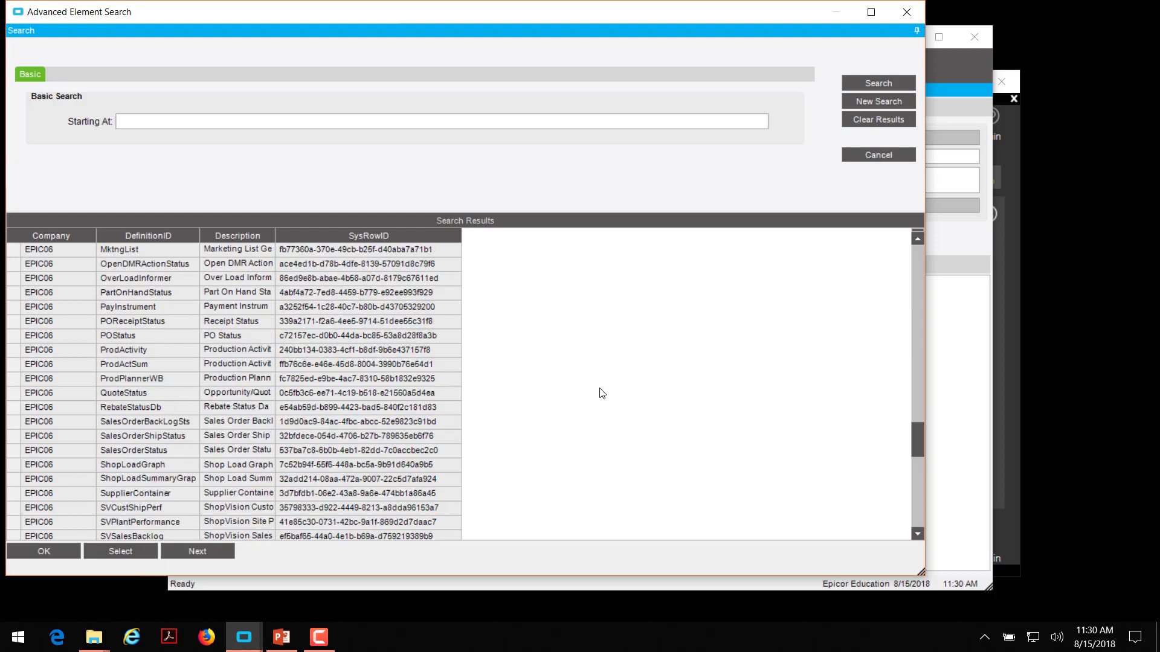
{"action": "scroll", "coordinate": [601, 393], "scroll_direction": "down", "scroll_amount": 3}
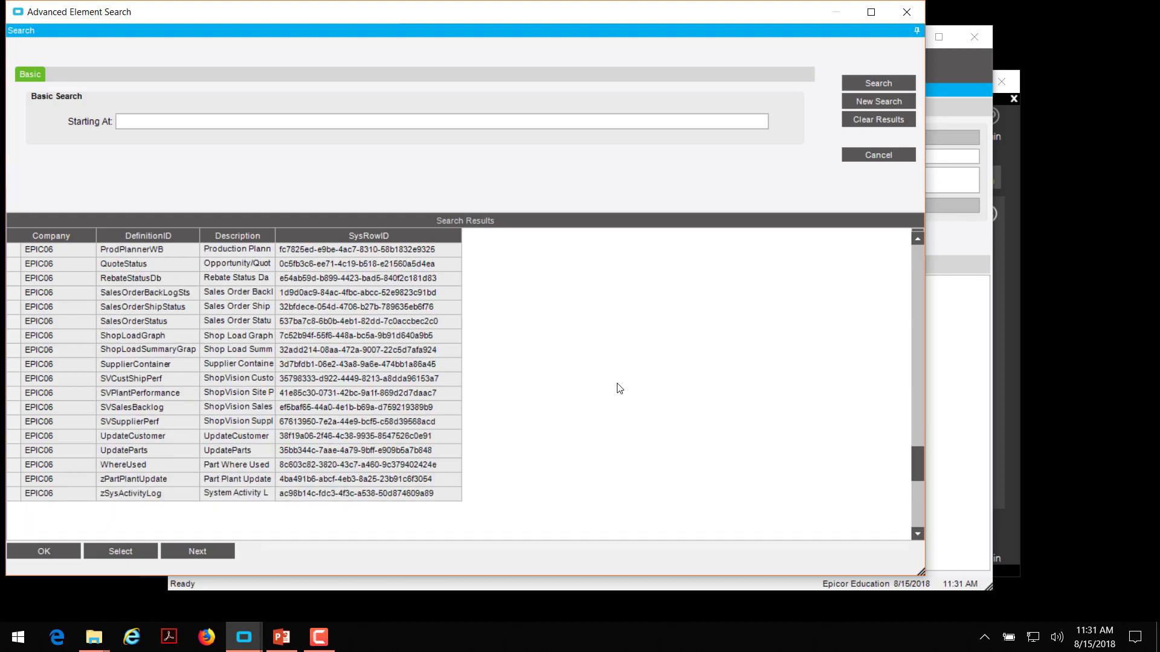
- Select the UpdateParts and RebateStatusDb dashboards and confirm them
{"action": "left_click", "coordinate": [20, 450]}
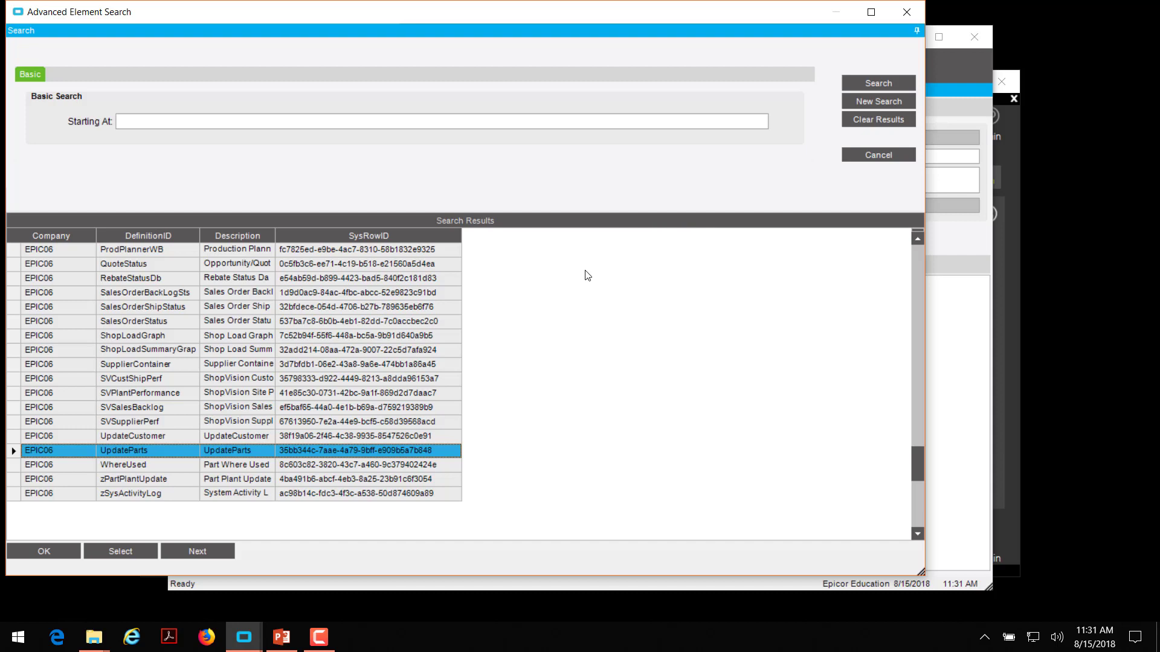
{"action": "left_click", "coordinate": [16, 278]}
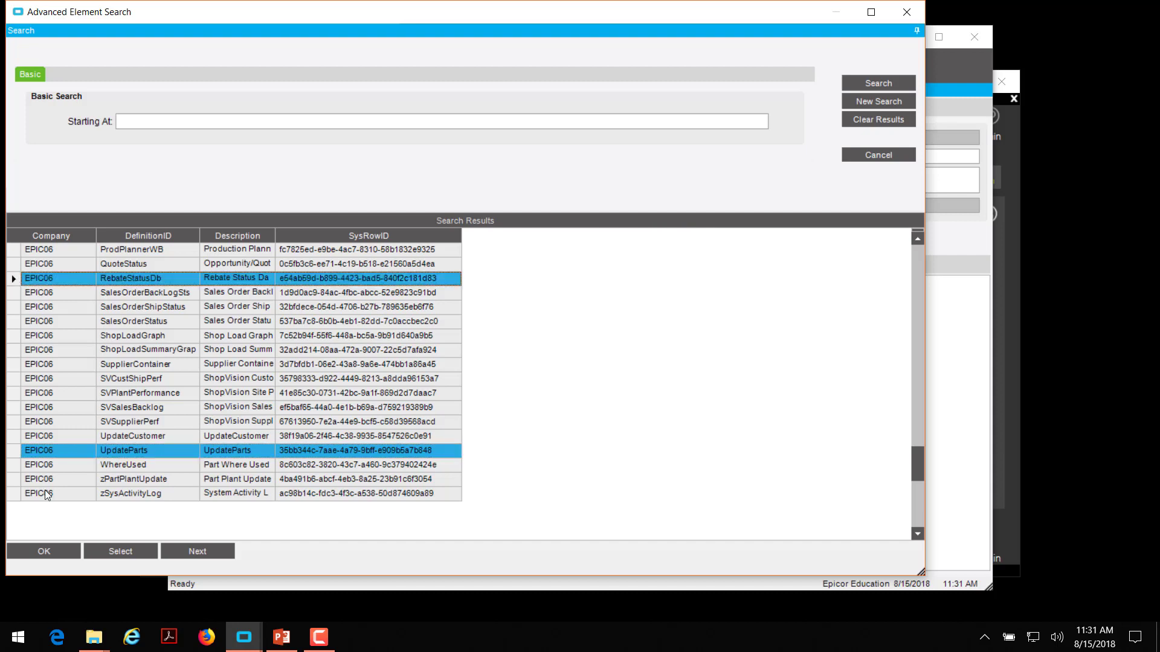
{"action": "left_click", "coordinate": [51, 554]}
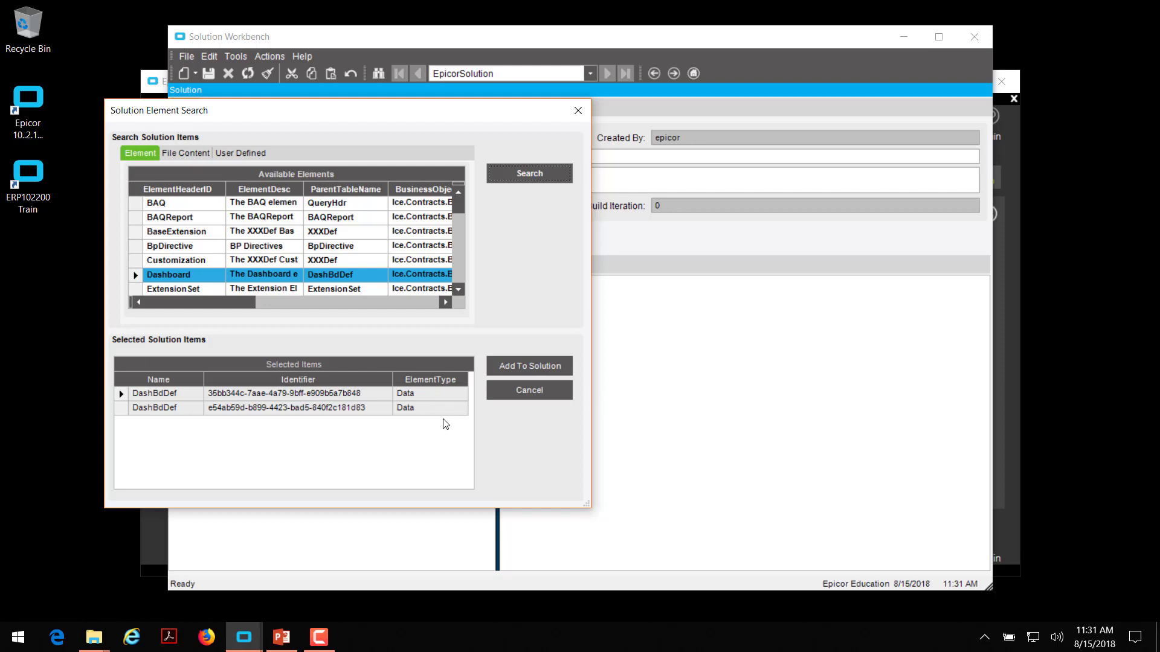
- Add both dashboards to EpicorSolution, accepting all six dependent BAQs such as UBAQPart and zRebateDtl
{"action": "left_click", "coordinate": [519, 368]}
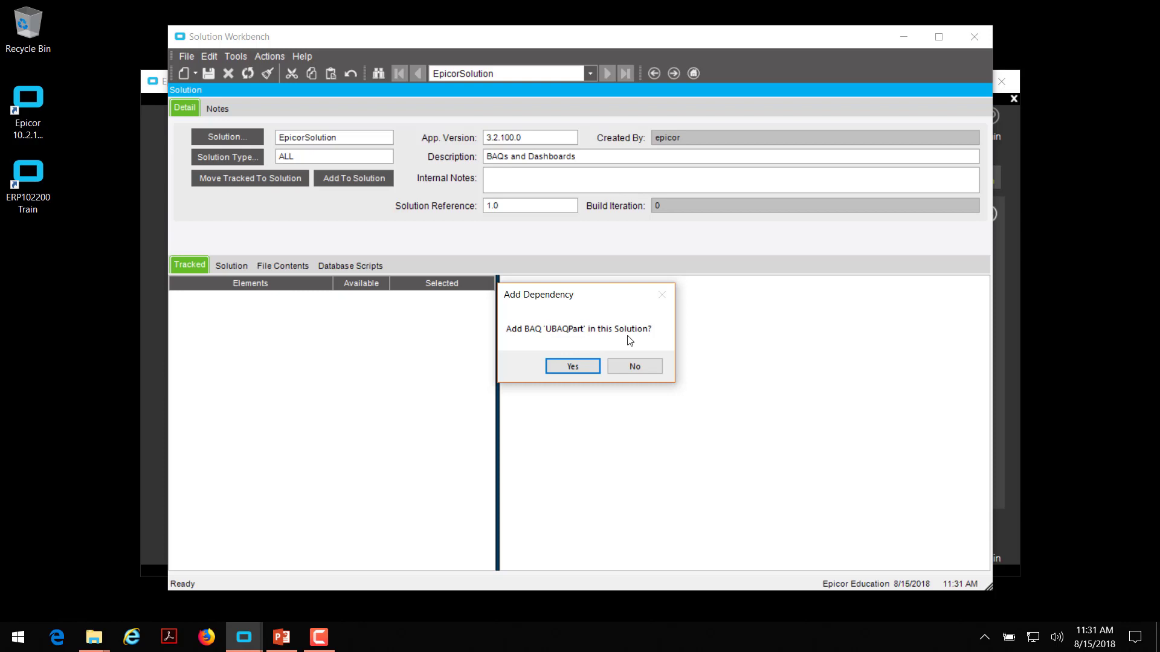
{"action": "left_click", "coordinate": [573, 367]}
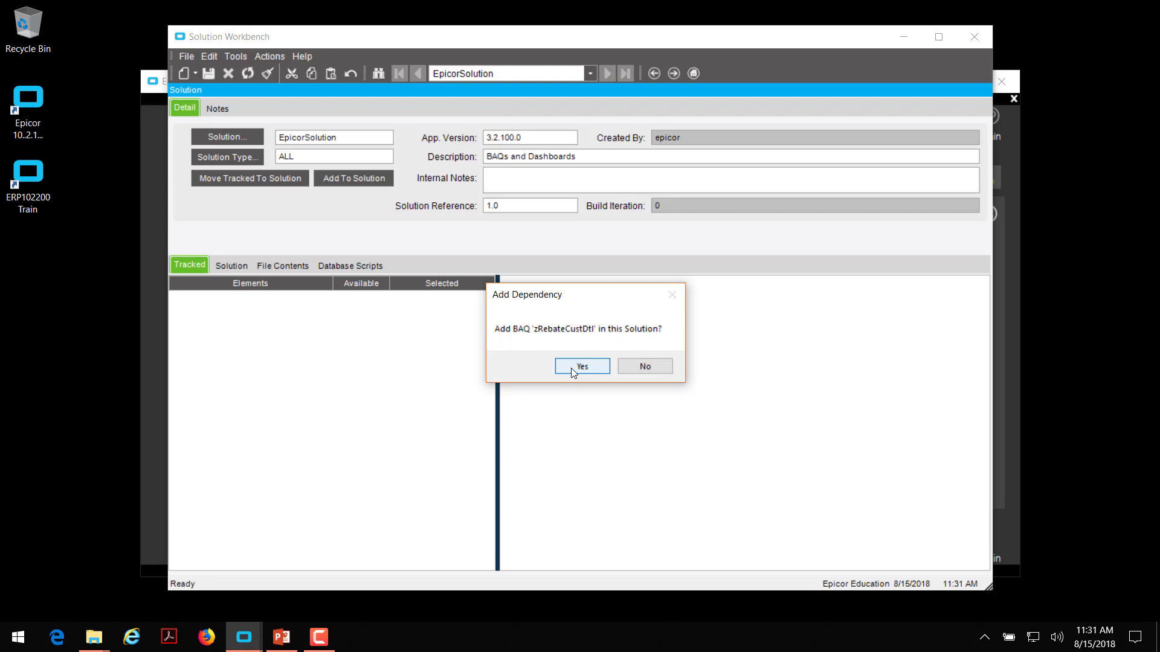
{"action": "left_click", "coordinate": [571, 368]}
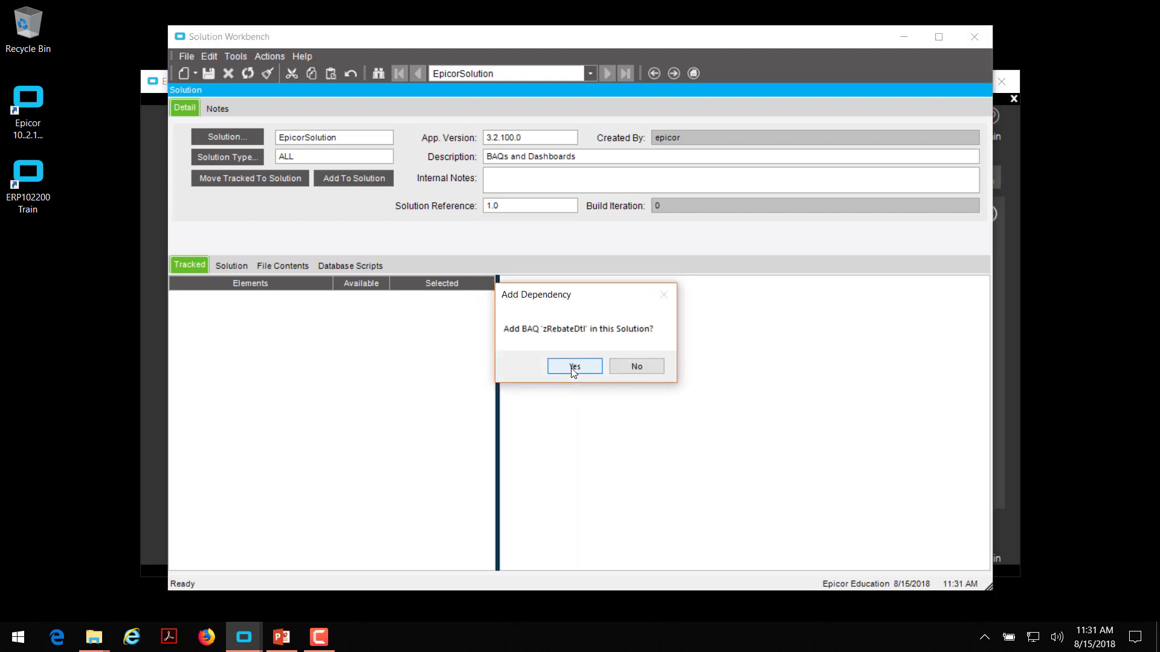
{"action": "left_click", "coordinate": [573, 369]}
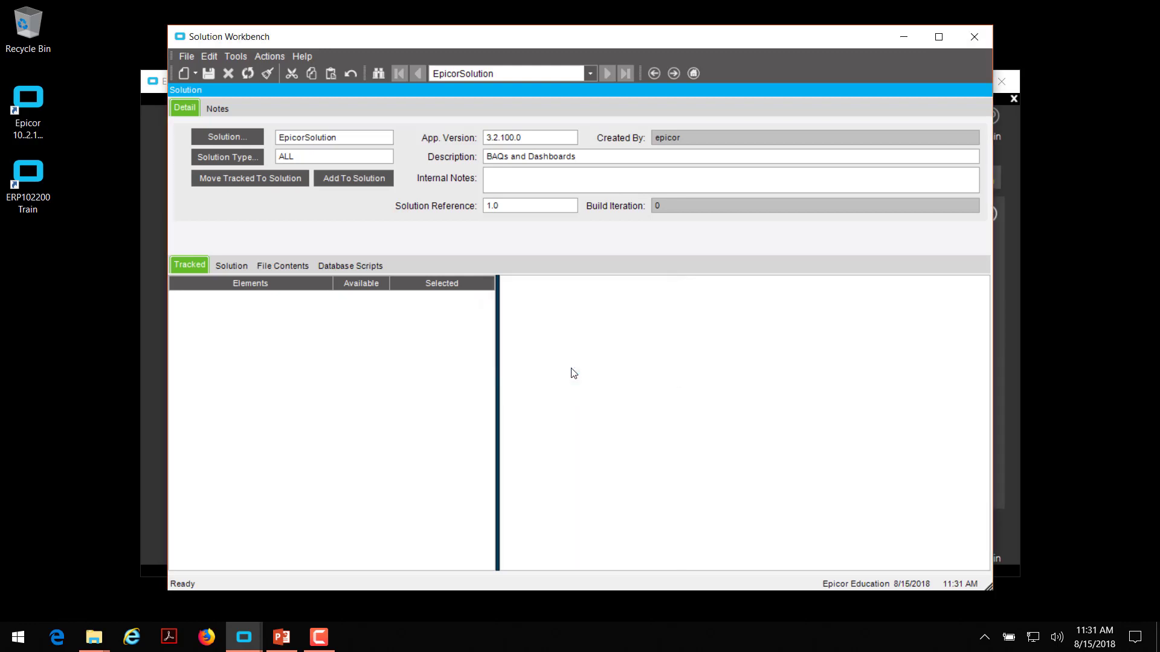
{"action": "left_click", "coordinate": [571, 368]}
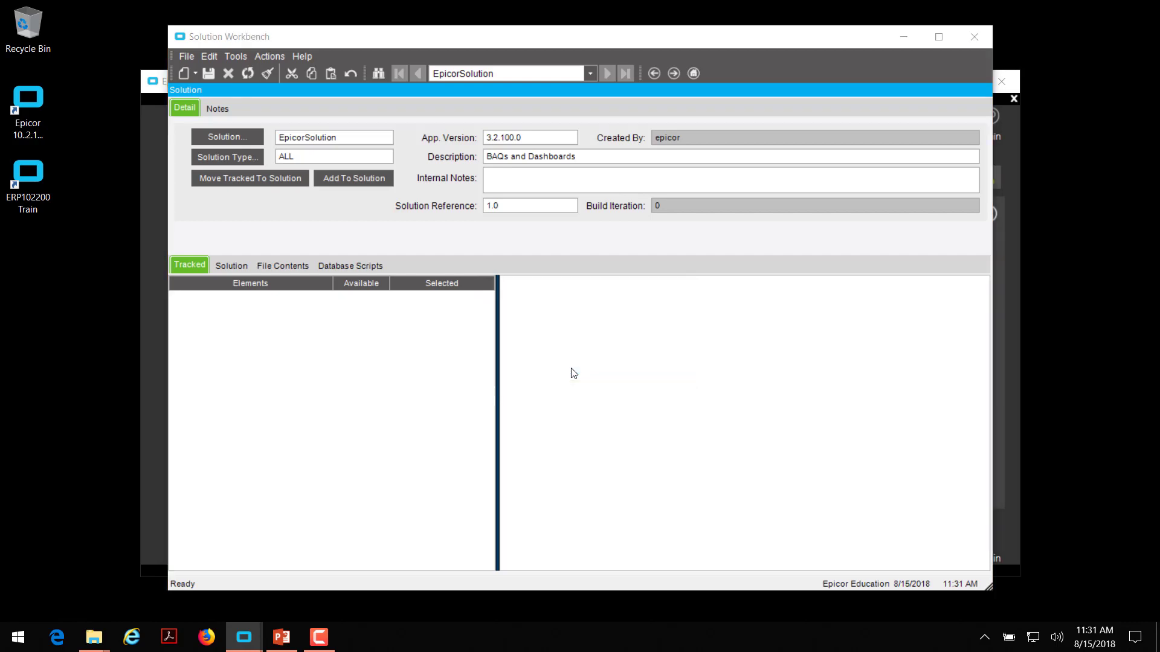
{"action": "left_click", "coordinate": [571, 368]}
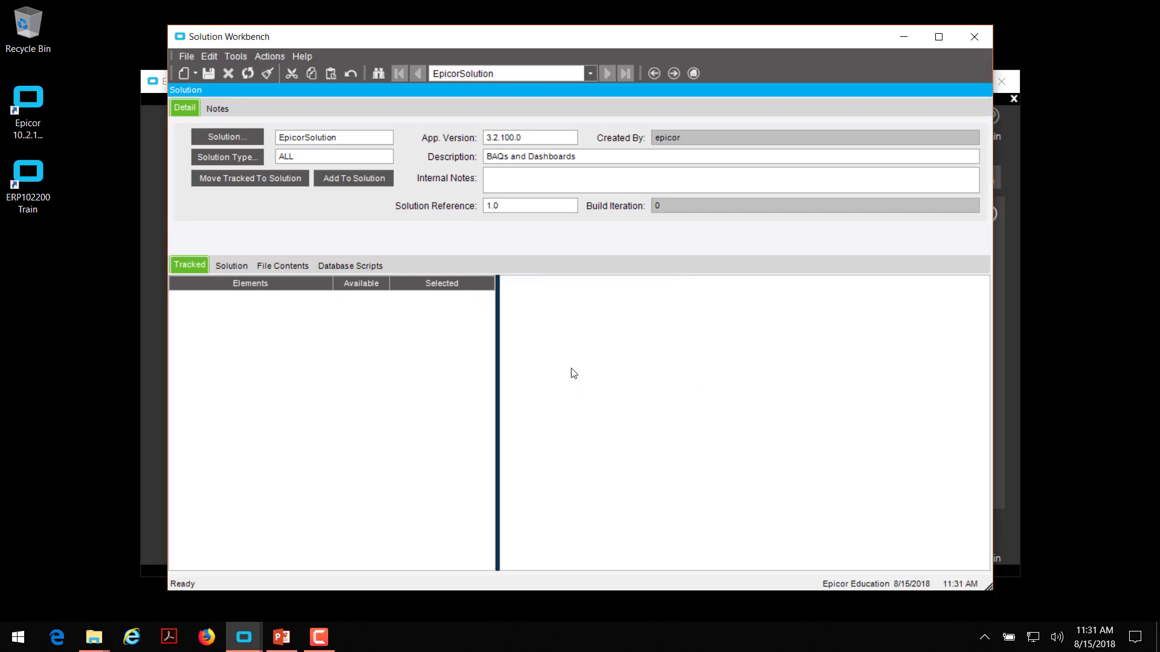
{"action": "left_click", "coordinate": [572, 367]}
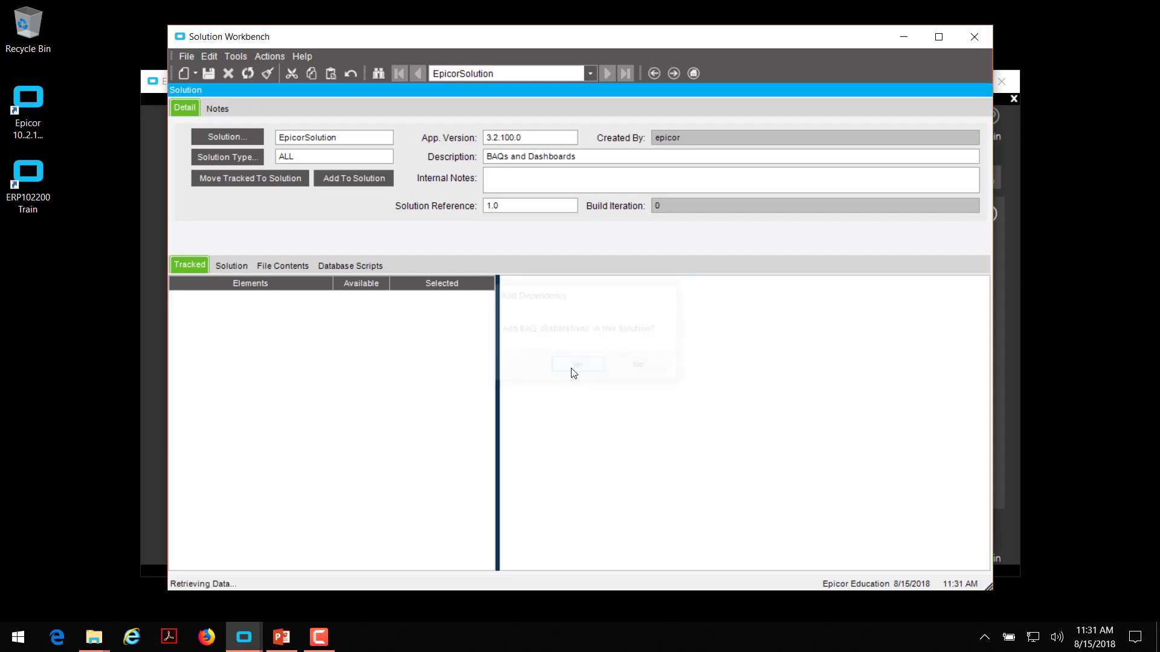
{"action": "left_click", "coordinate": [230, 266]}
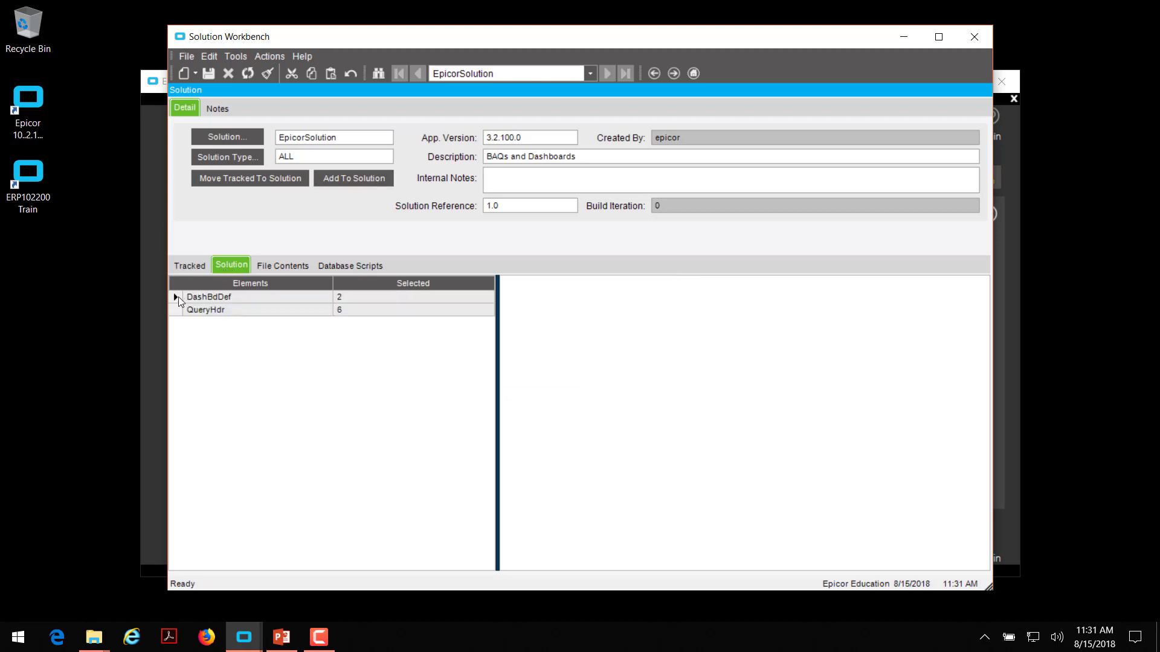
- Check the two dashboards and six queries: zRebateHeader, zRebateDtl, zRebateCustDtl, zRebateTrans, zRebatePymt, UBAQPart
{"action": "left_click", "coordinate": [175, 298]}
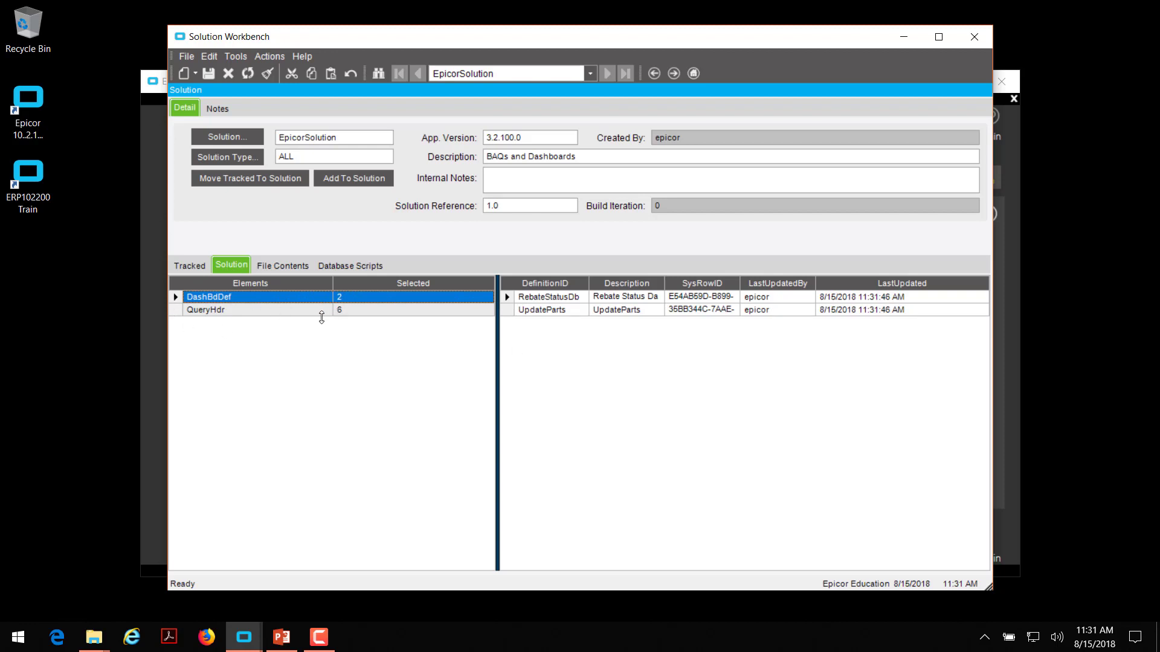
{"action": "left_click", "coordinate": [179, 312]}
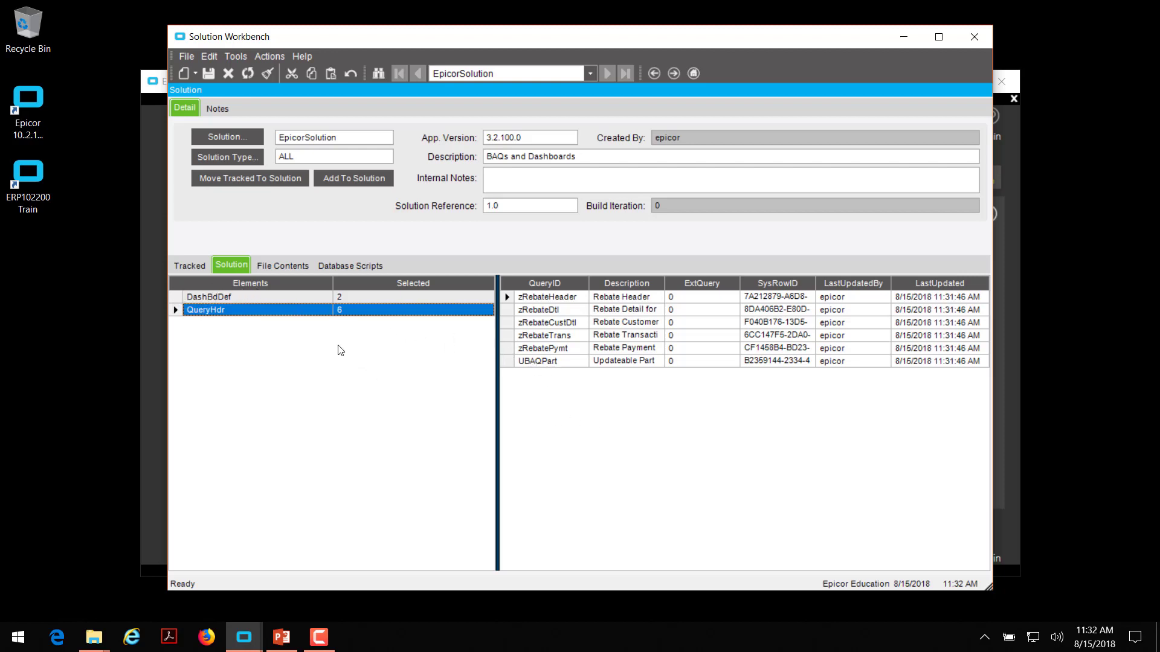
- Search for BAQ elements to add and list all available queries
{"action": "left_click", "coordinate": [346, 179]}
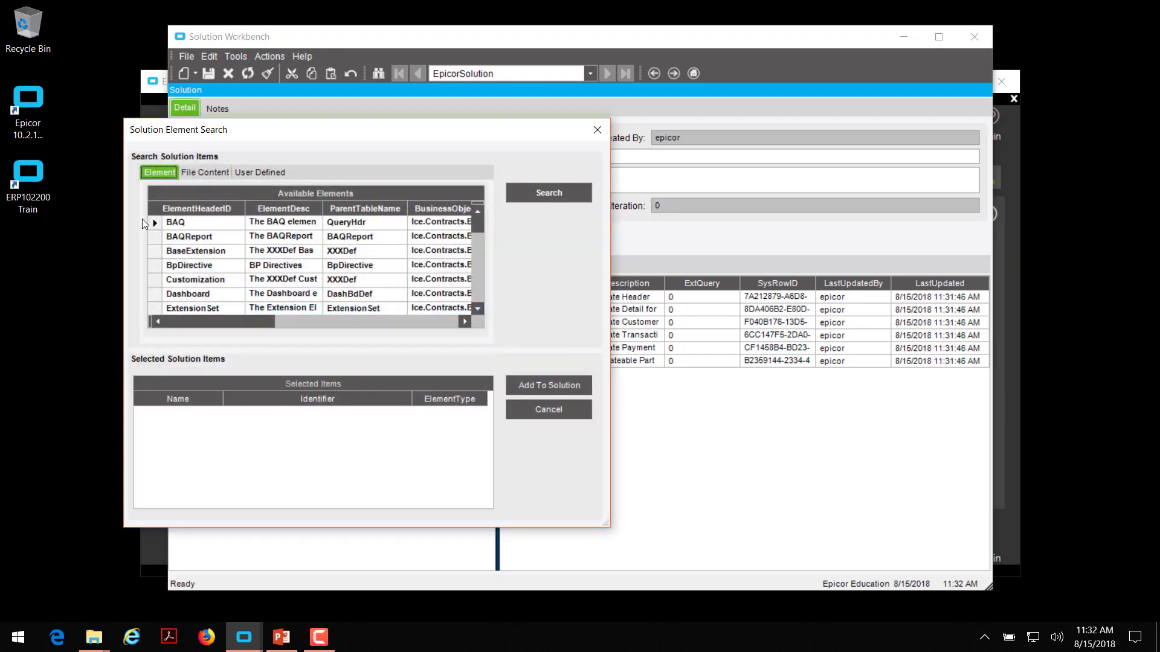
{"action": "left_click", "coordinate": [189, 227]}
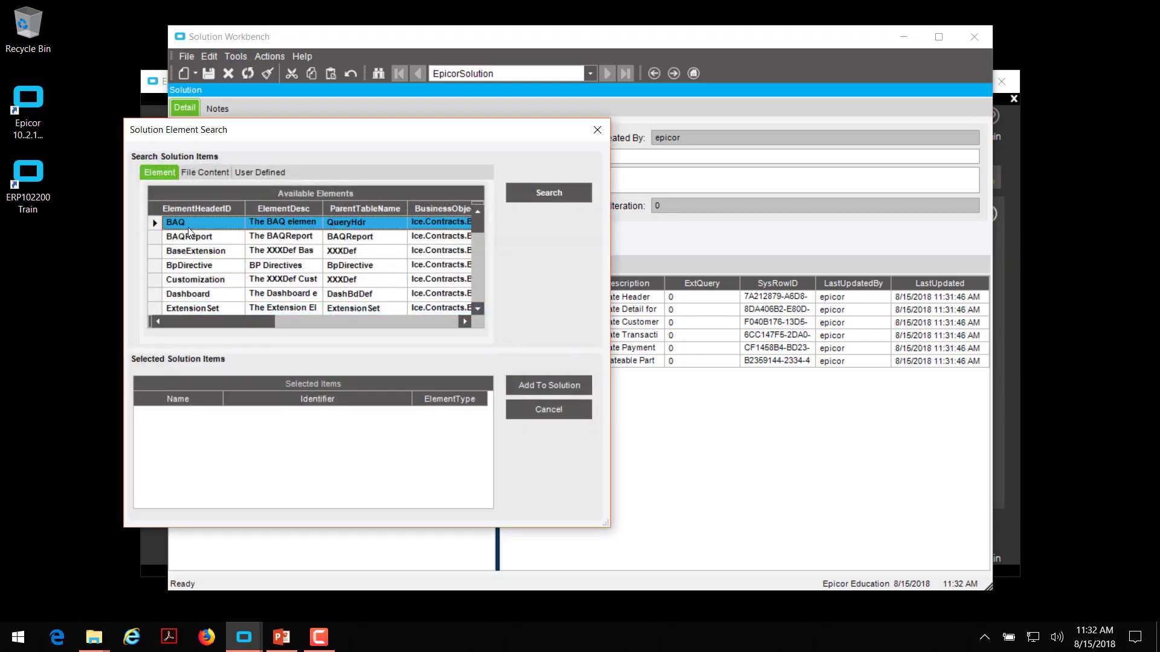
{"action": "left_click", "coordinate": [538, 193]}
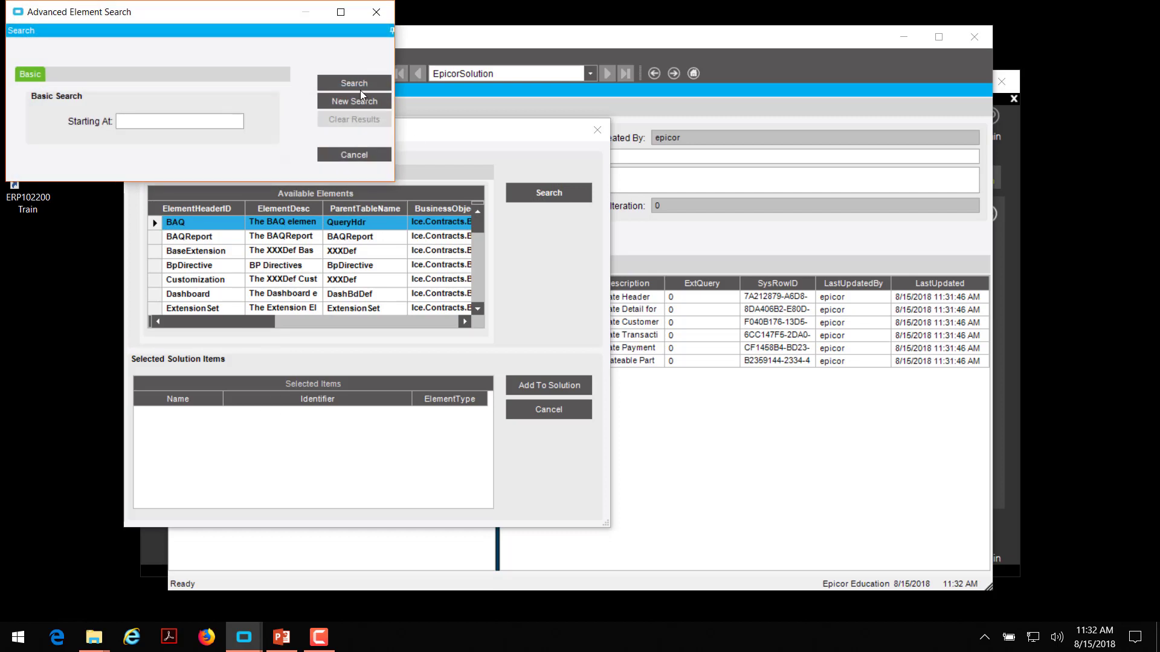
{"action": "left_click", "coordinate": [365, 85]}
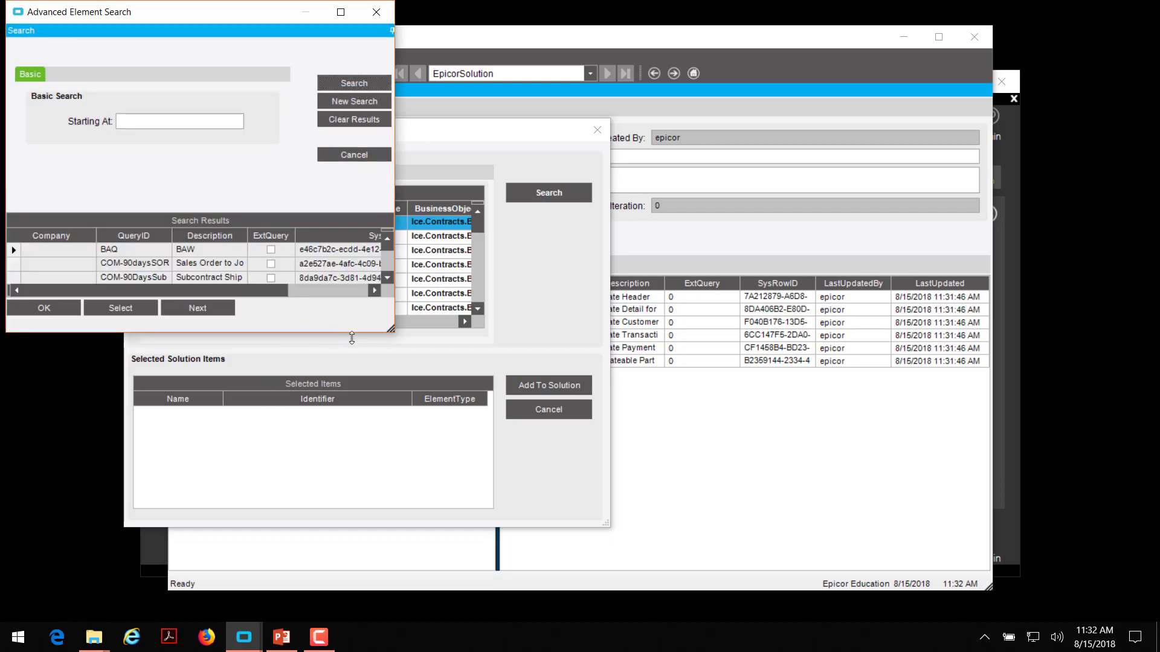
{"action": "left_click_drag", "start_coordinate": [390, 330], "coordinate": [688, 528]}
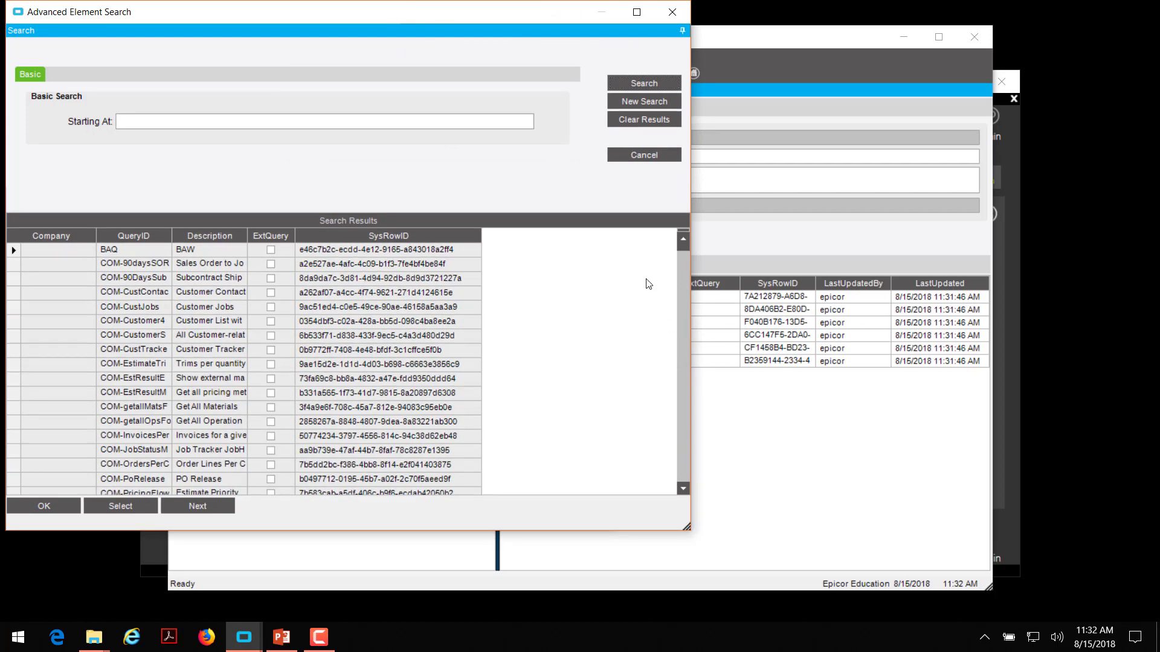
- Select the nine queries from EstimateTrims through UBC-MenuItems
{"action": "left_click", "coordinate": [126, 266]}
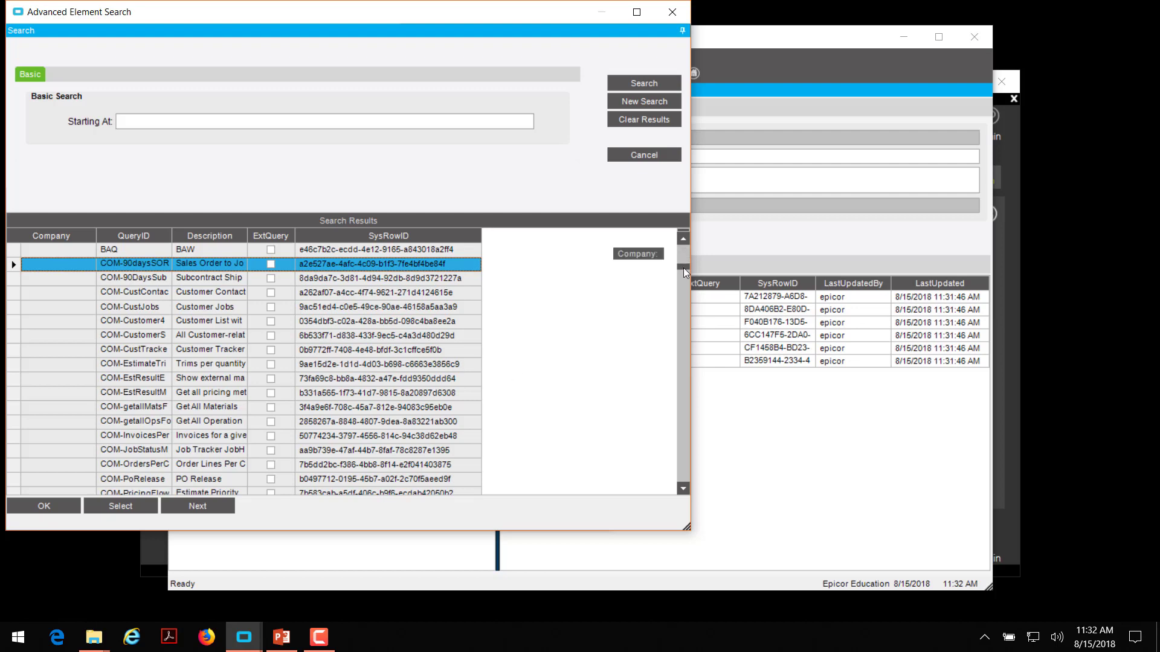
{"action": "left_click_drag", "start_coordinate": [684, 267], "coordinate": [684, 274]}
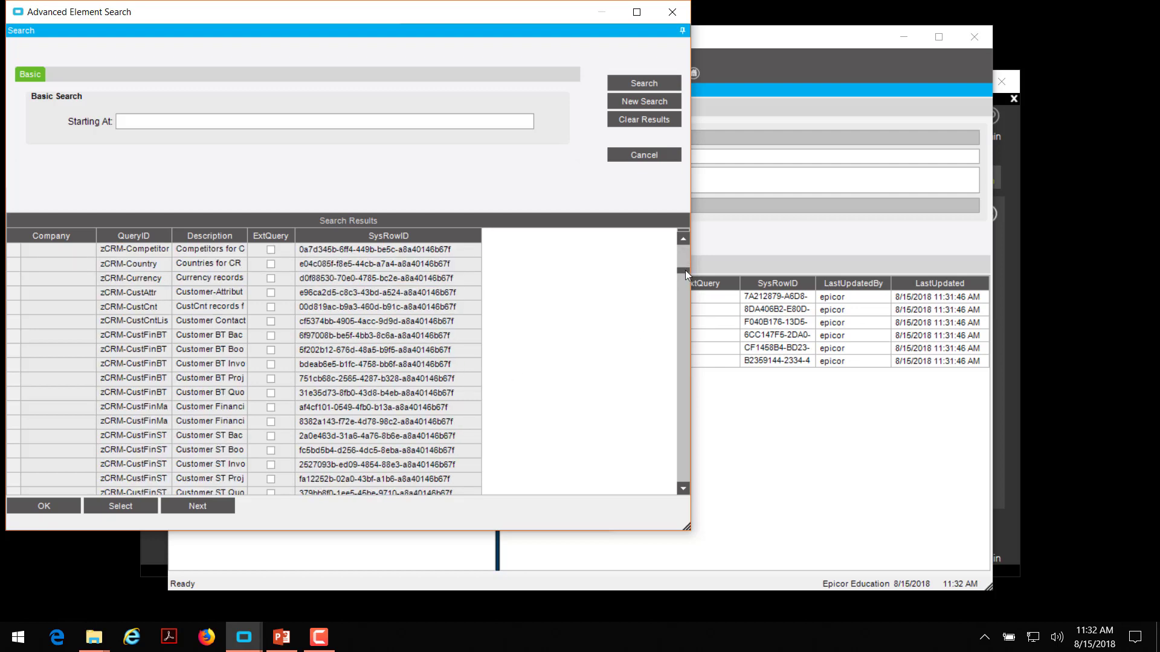
{"action": "left_click", "coordinate": [108, 320]}
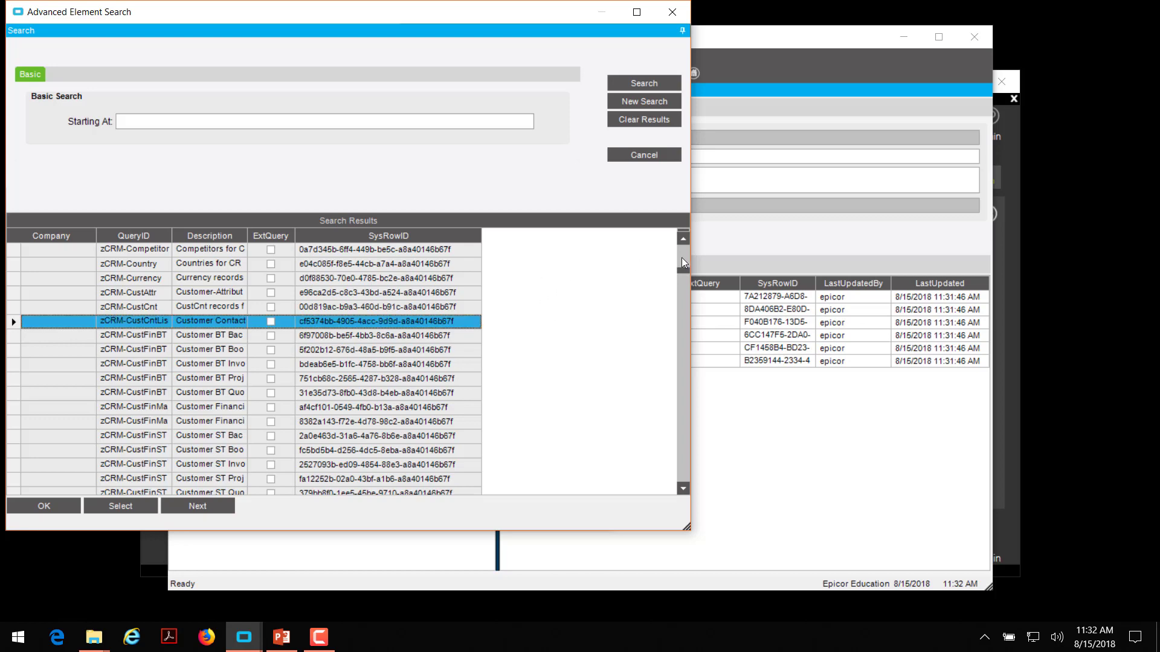
{"action": "scroll", "coordinate": [681, 260], "scroll_direction": "up", "scroll_amount": 5}
{"action": "scroll", "coordinate": [681, 256], "scroll_direction": "up", "scroll_amount": 5}
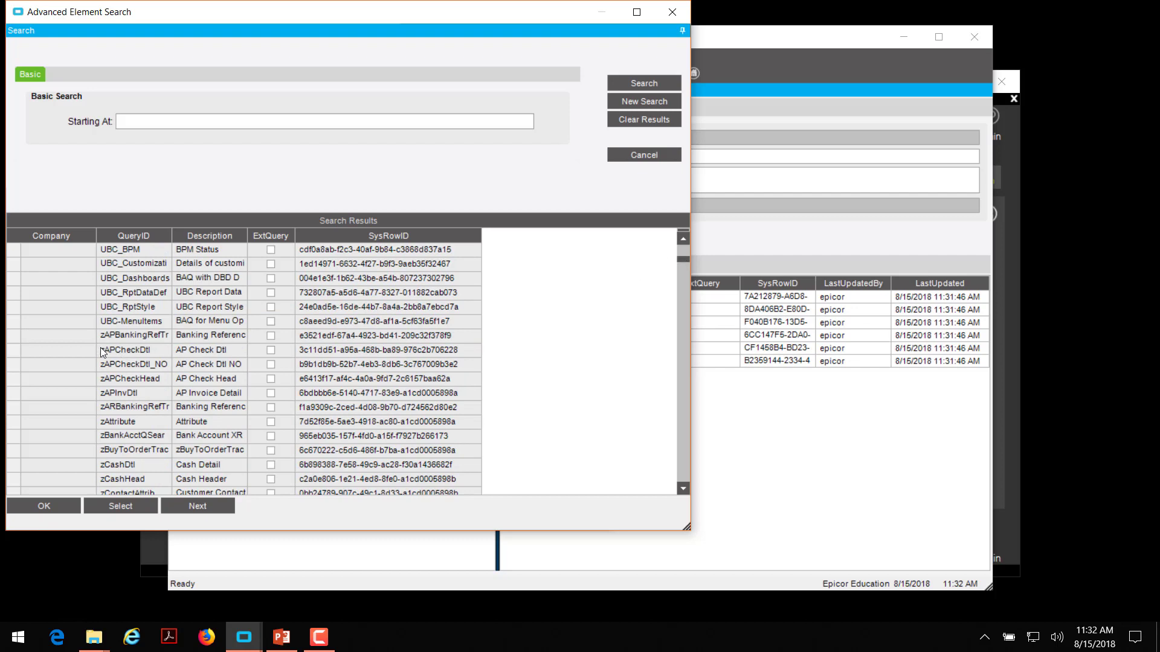
{"action": "left_click", "coordinate": [56, 324]}
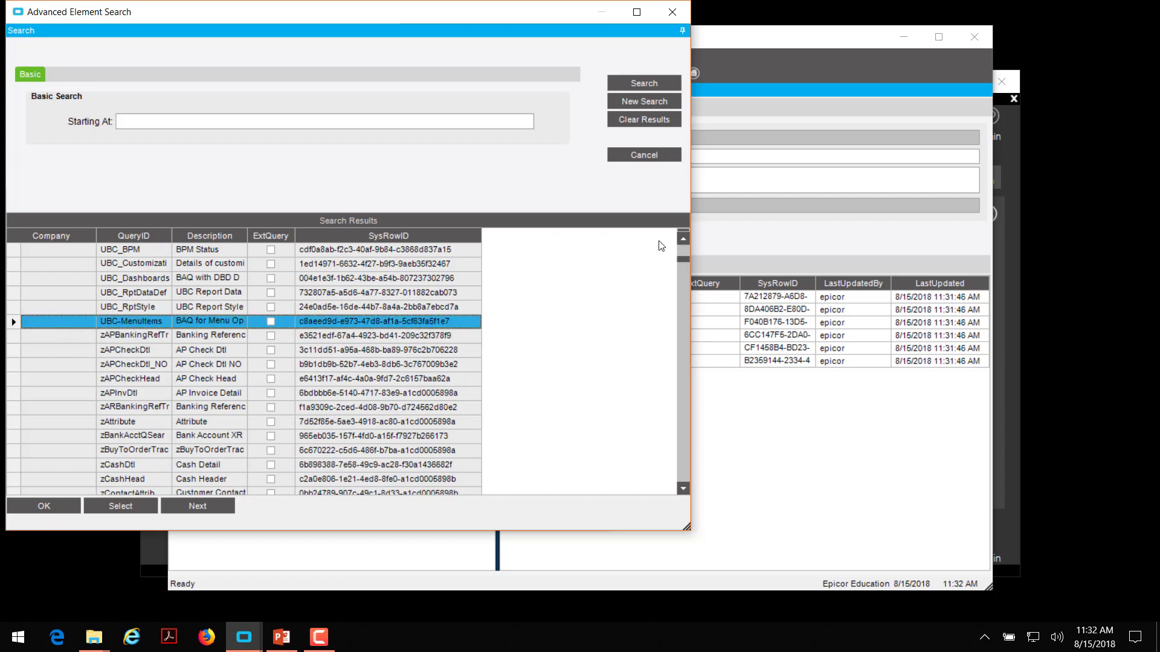
{"action": "scroll", "coordinate": [683, 238], "scroll_direction": "up", "scroll_amount": 3}
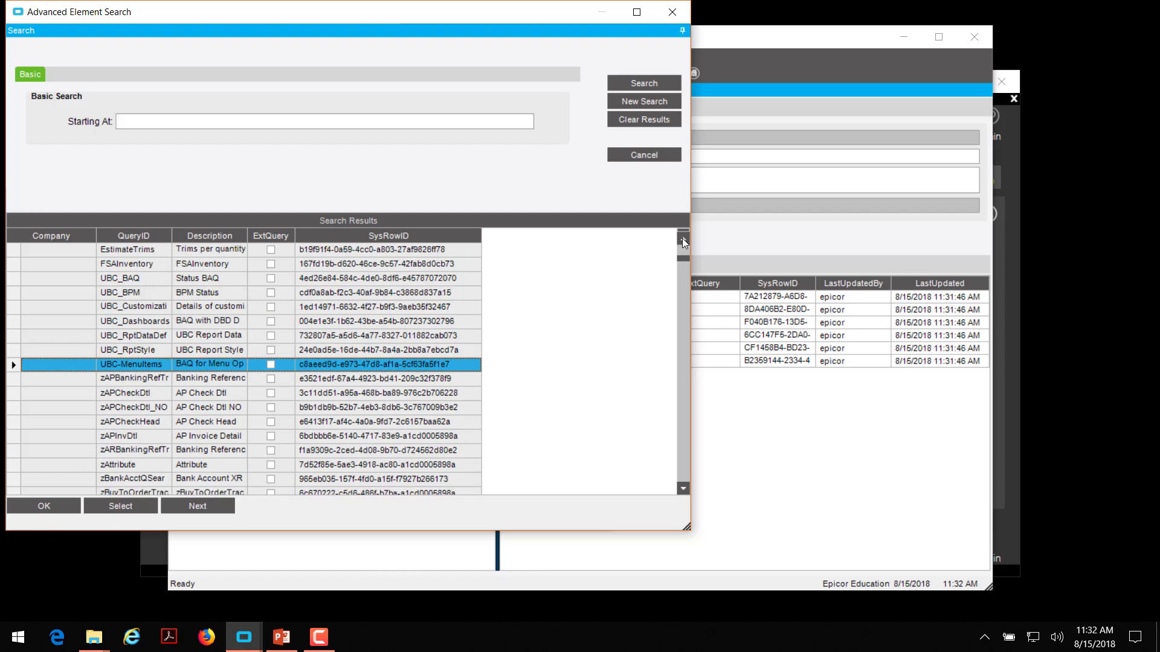
{"action": "scroll", "coordinate": [683, 238], "scroll_direction": "up", "scroll_amount": 4}
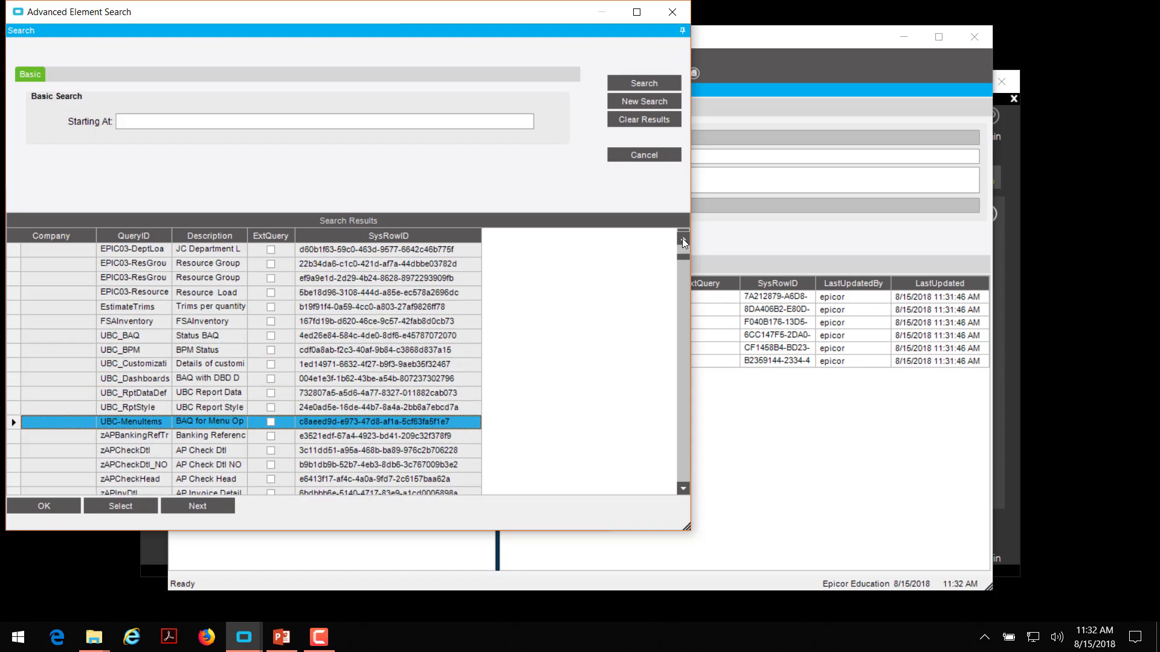
{"action": "left_click", "coordinate": [20, 308], "text": "shift"}
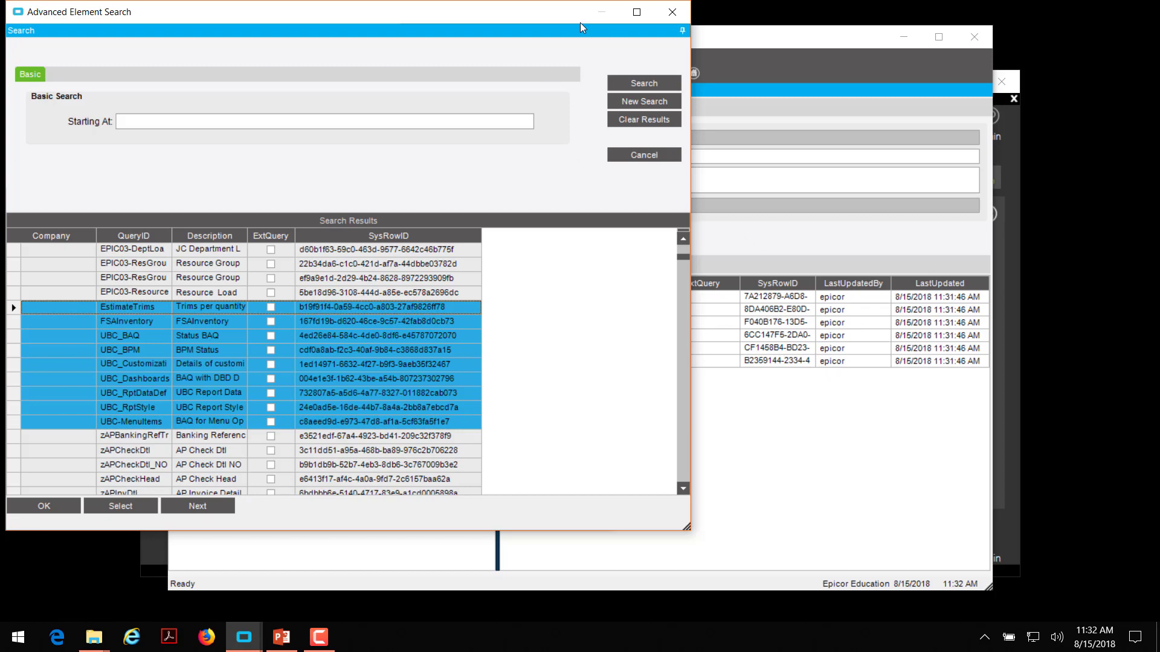
{"action": "left_click_drag", "start_coordinate": [528, 25], "coordinate": [586, 30]}
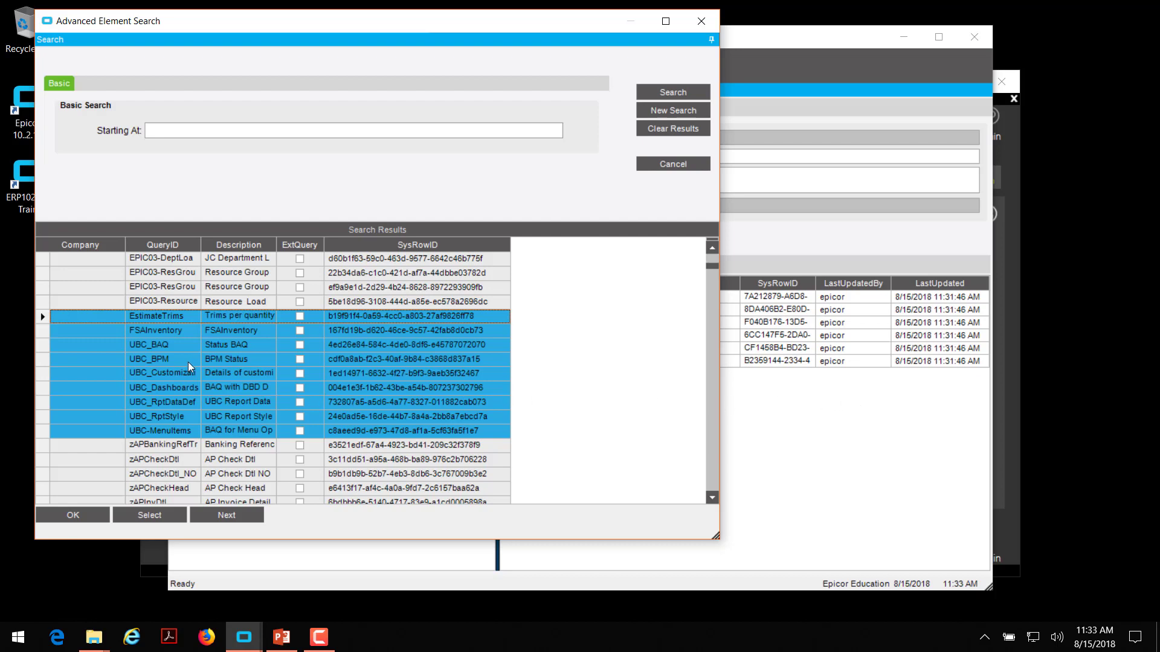
- Add the nine selected queries, bringing EpicorSolution to 15 queries and 2 dashboards
{"action": "left_click", "coordinate": [65, 515]}
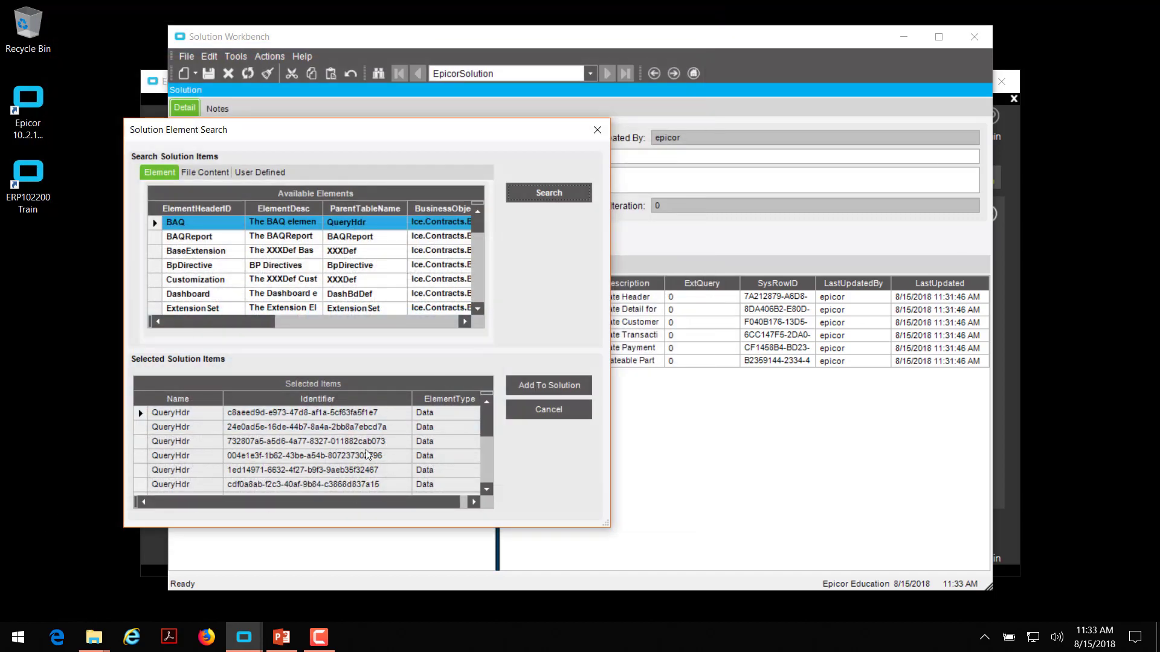
{"action": "left_click", "coordinate": [545, 386]}
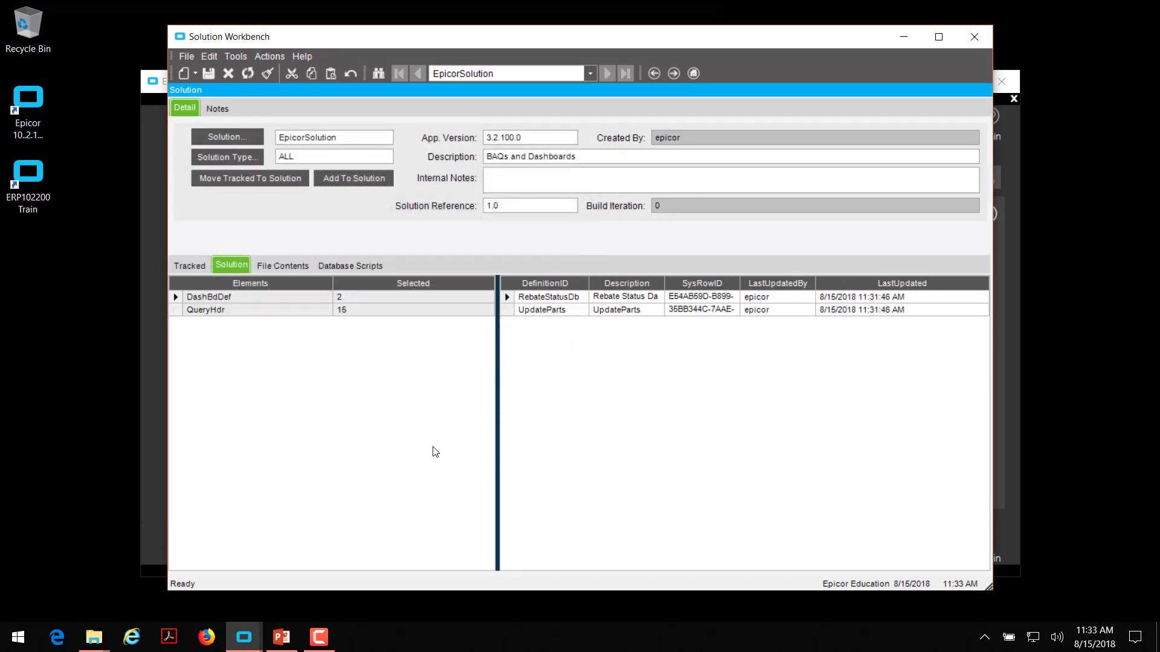
{"action": "left_click", "coordinate": [176, 311]}
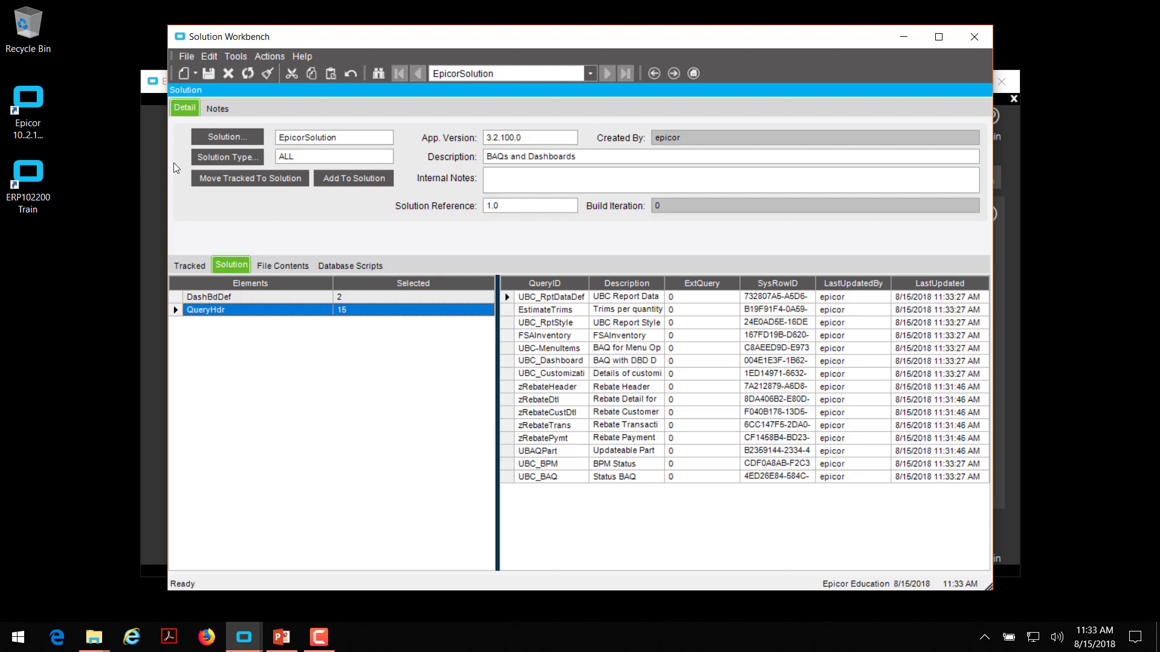
- Build EpicorSolution to EpicorSolution_Customer Solution_3.2.100.0.cab on the Desktop
{"action": "left_click", "coordinate": [270, 58]}
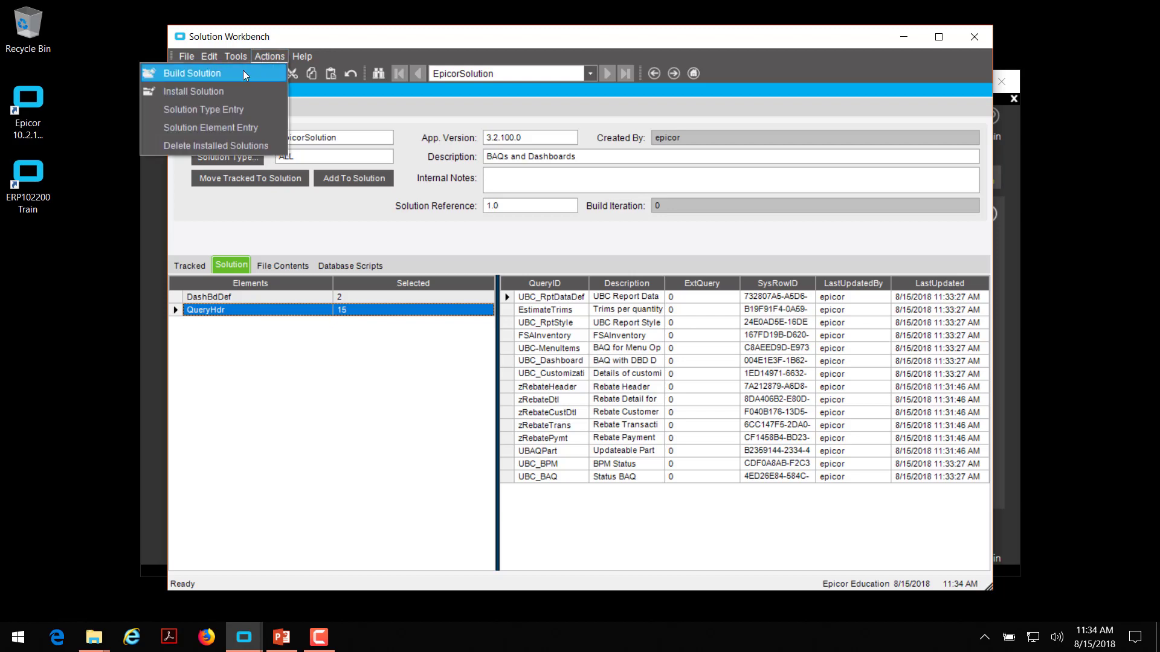
{"action": "left_click", "coordinate": [245, 74]}
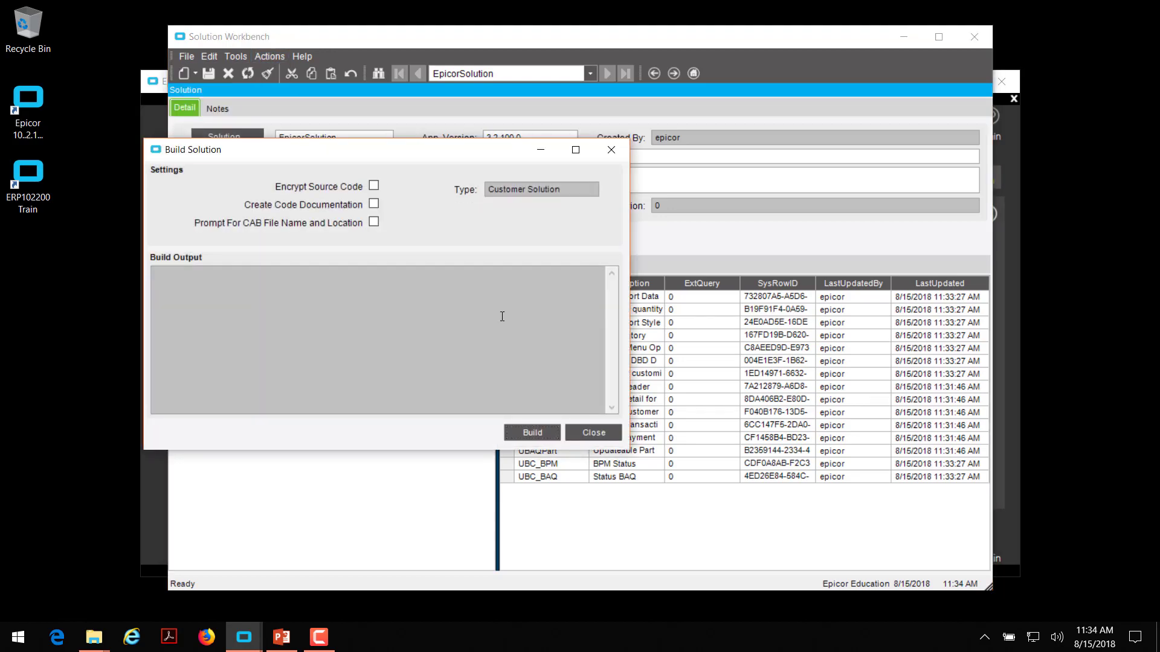
{"action": "left_click", "coordinate": [373, 223]}
{"action": "left_click", "coordinate": [532, 432]}
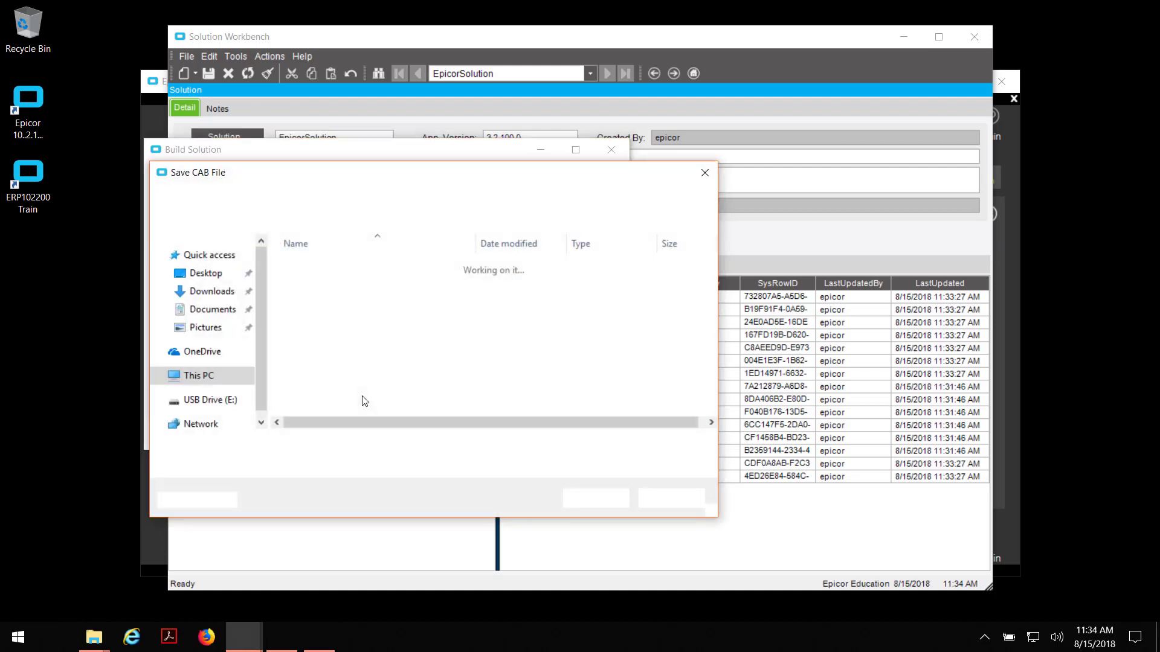
{"action": "left_click", "coordinate": [204, 275]}
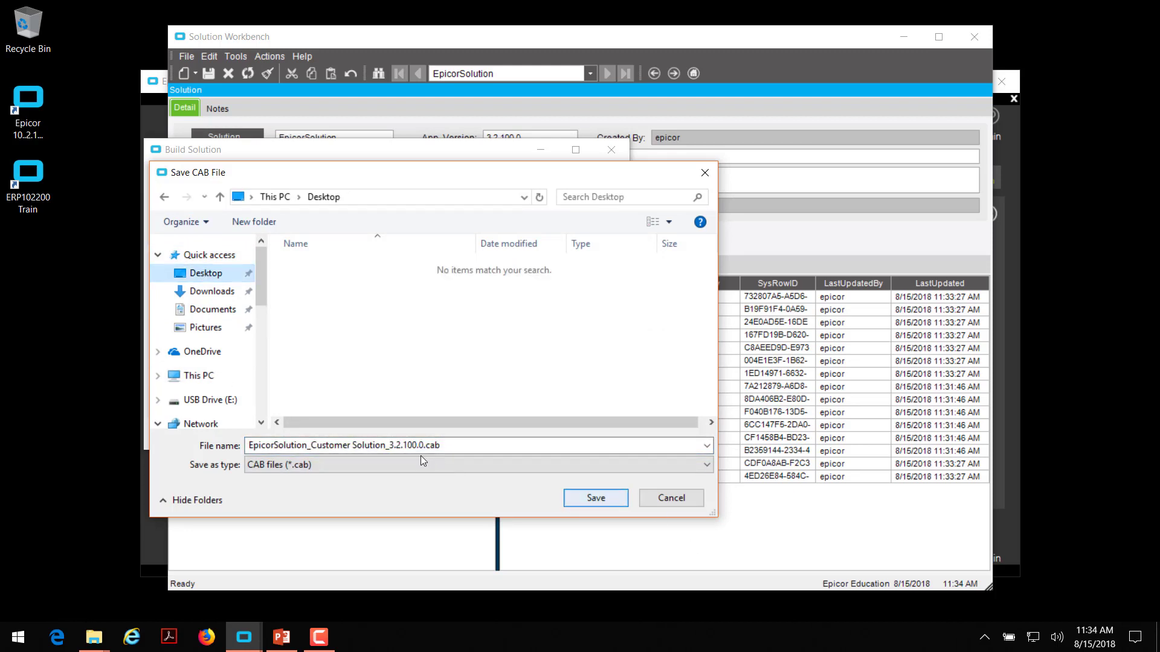
{"action": "left_click", "coordinate": [592, 499]}
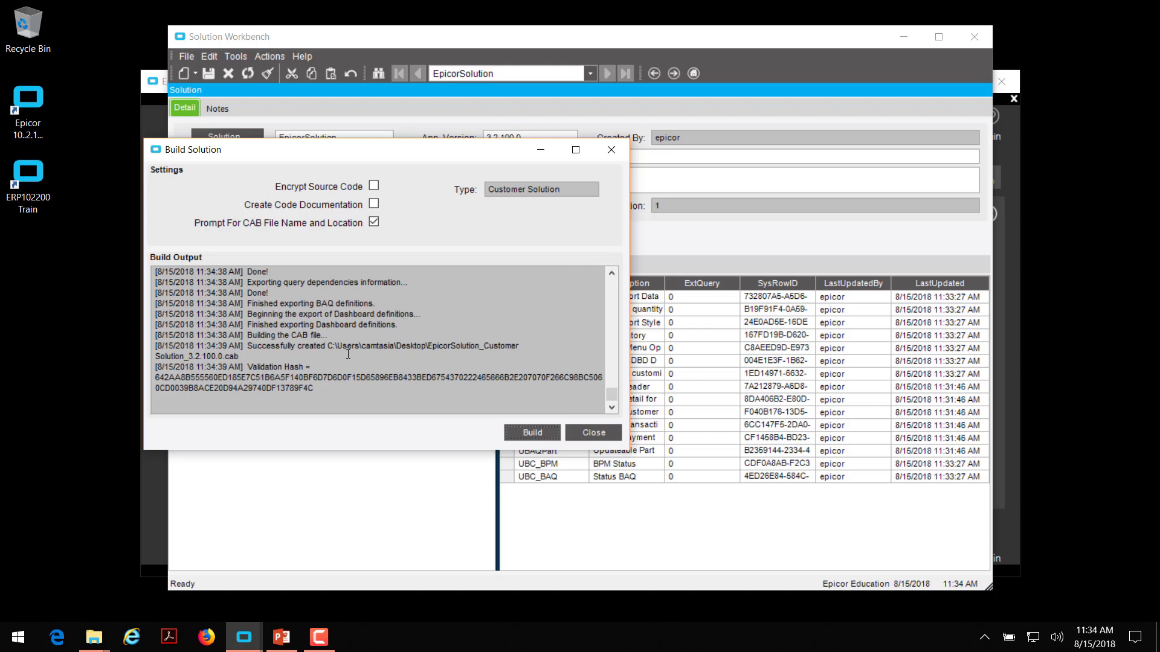
{"action": "left_click_drag", "start_coordinate": [249, 346], "coordinate": [541, 345]}
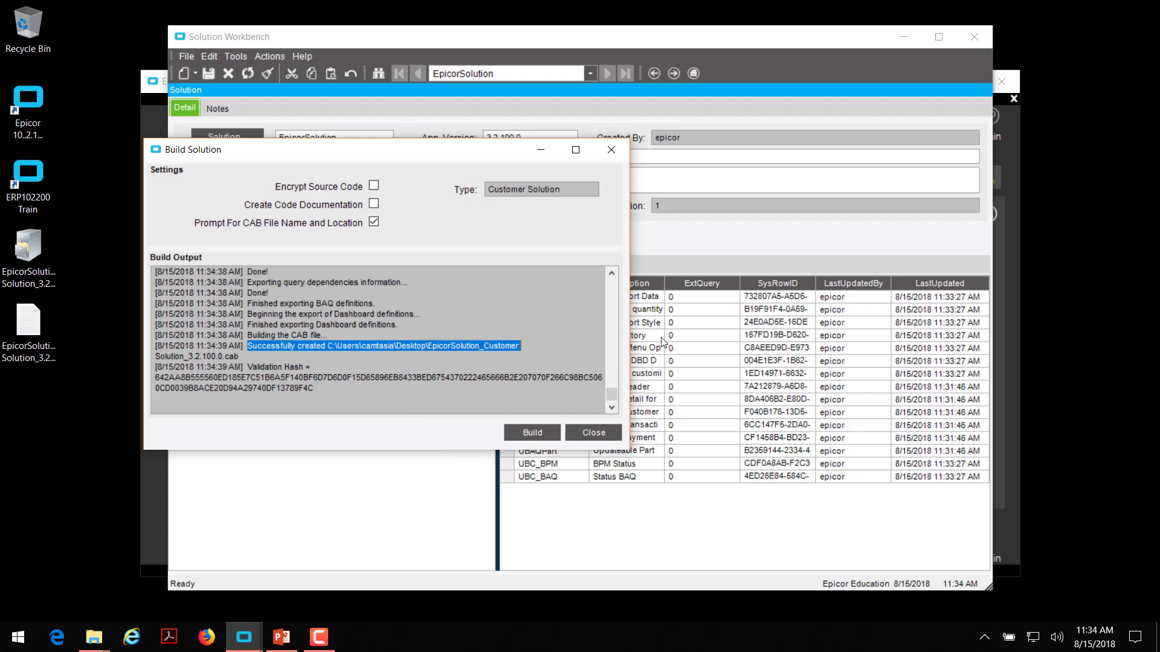
{"action": "left_click", "coordinate": [586, 430]}
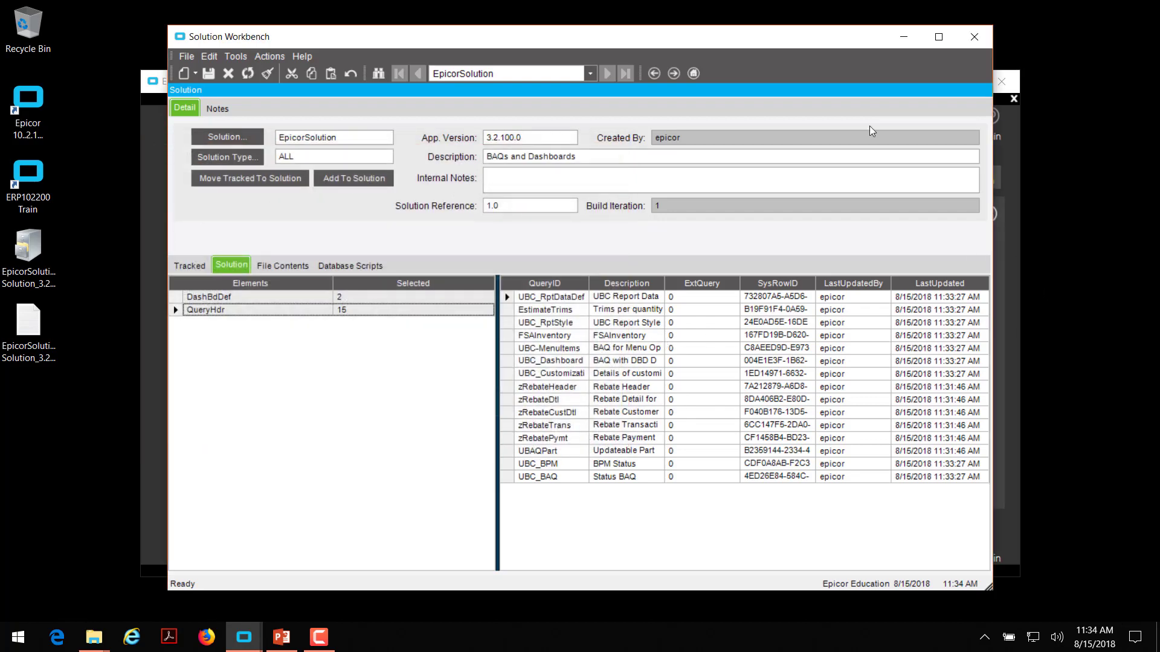
- Close Solution Workbench and relaunch it empty from the menu, moving its window left
{"action": "key", "text": "alt+F4"}
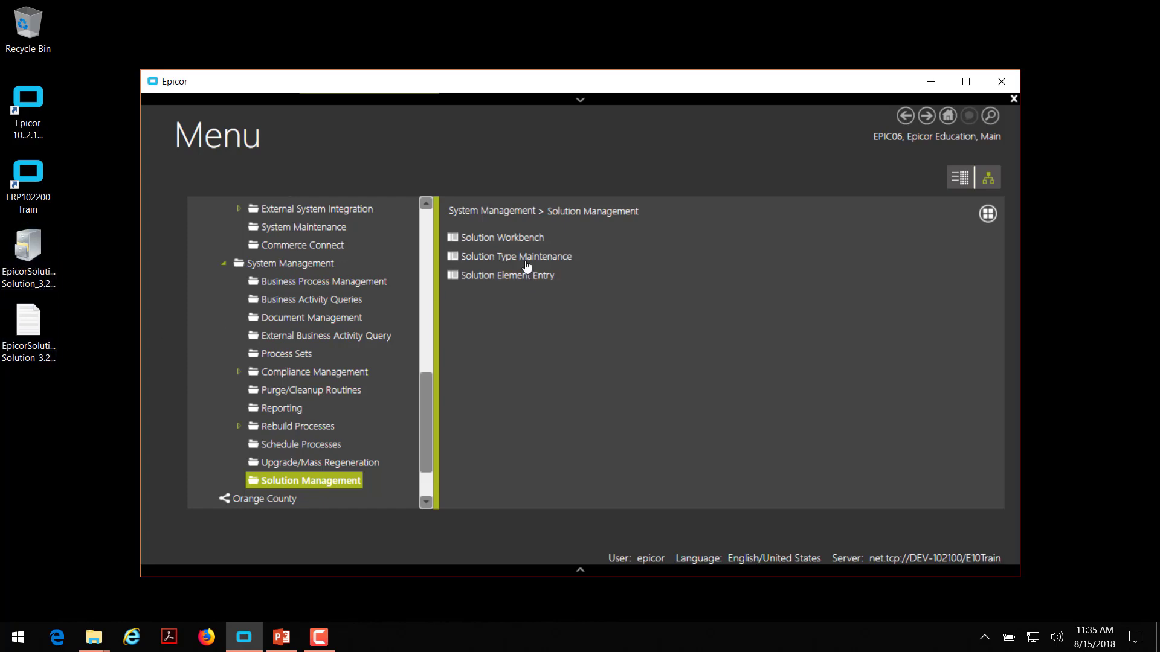
{"action": "left_click", "coordinate": [501, 238]}
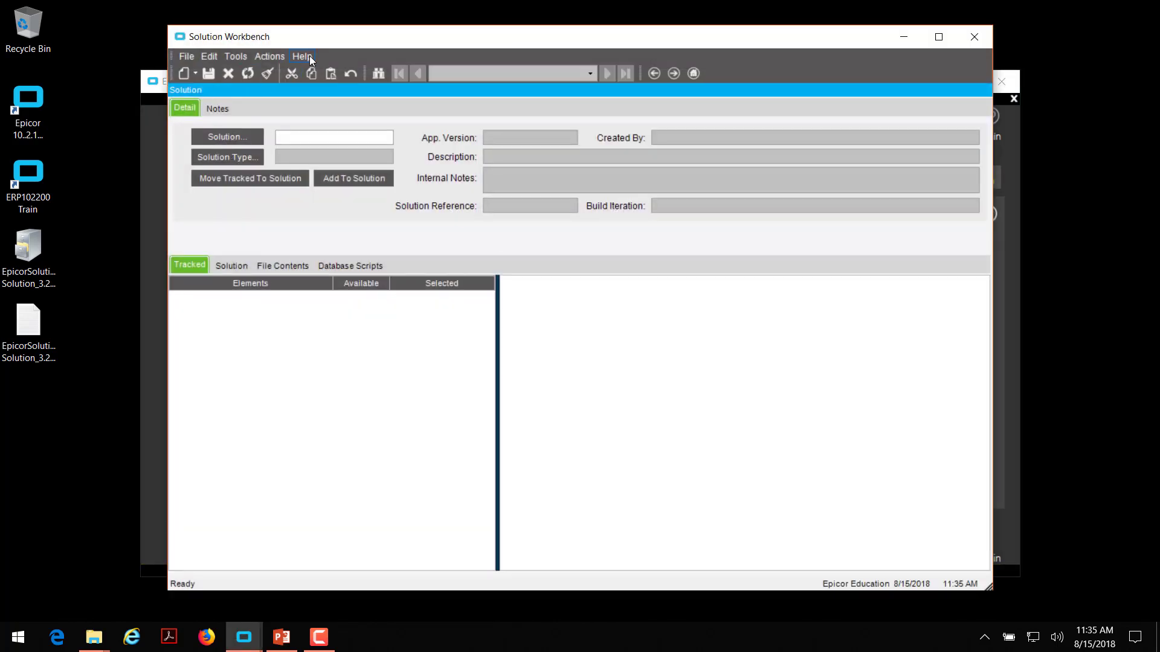
{"action": "left_click_drag", "start_coordinate": [331, 42], "coordinate": [286, 56]}
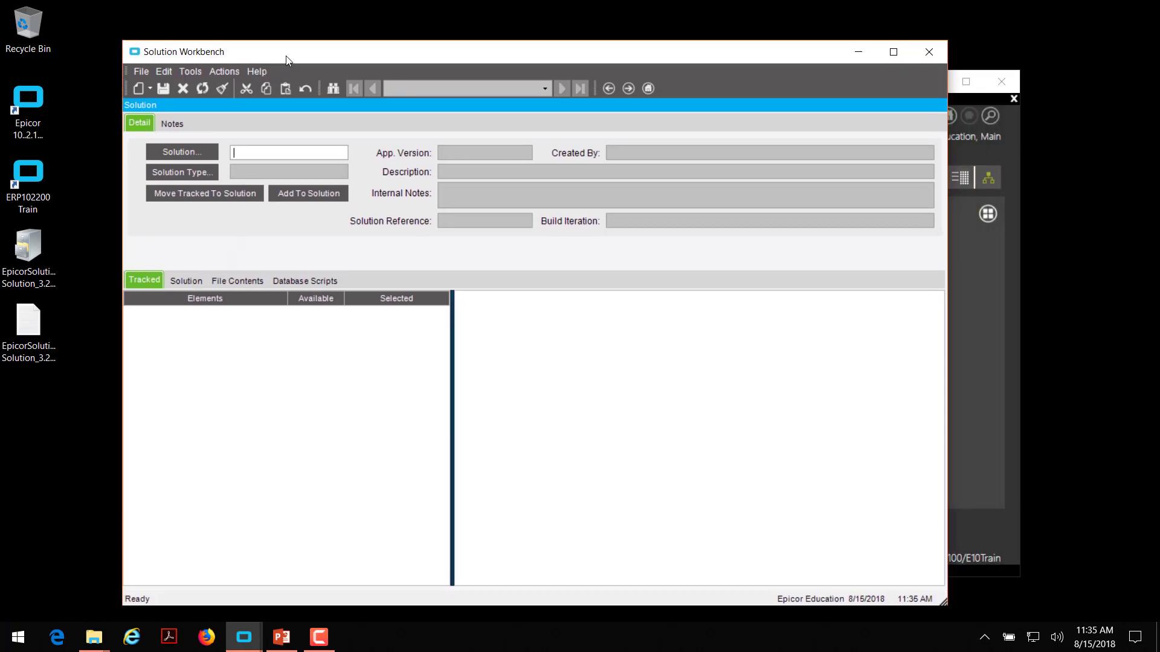
{"action": "left_click", "coordinate": [220, 74]}
- Load the desktop EpicorSolution .cab into Install Solution, review it, and close without installing
{"action": "left_click", "coordinate": [197, 103]}
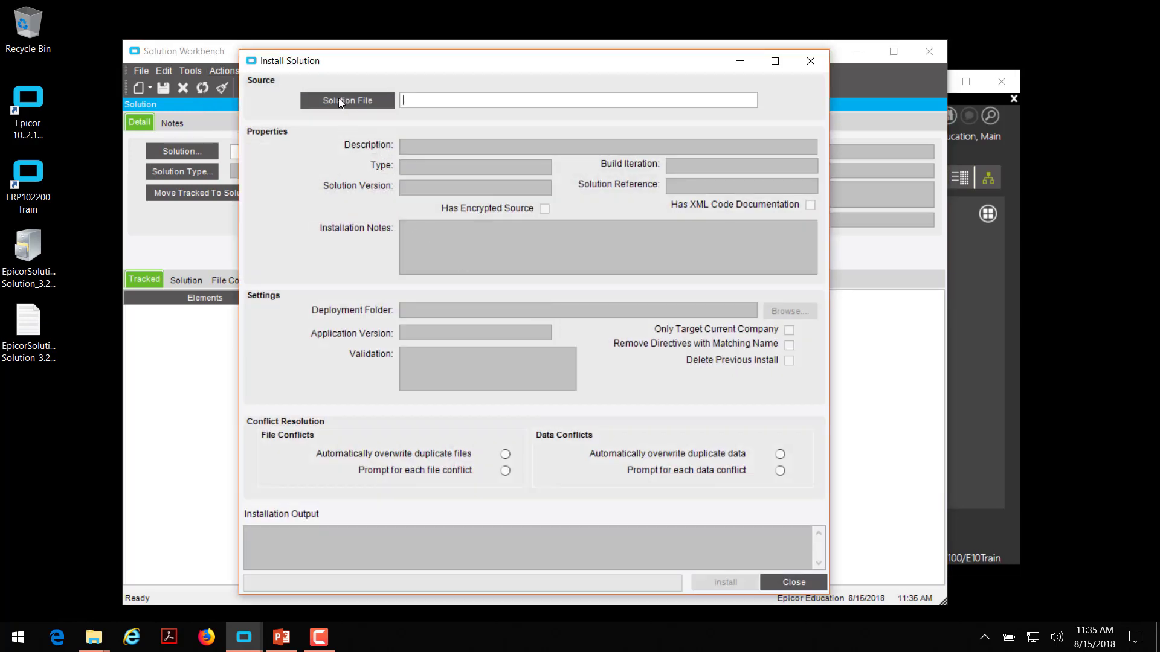
{"action": "left_click", "coordinate": [339, 101]}
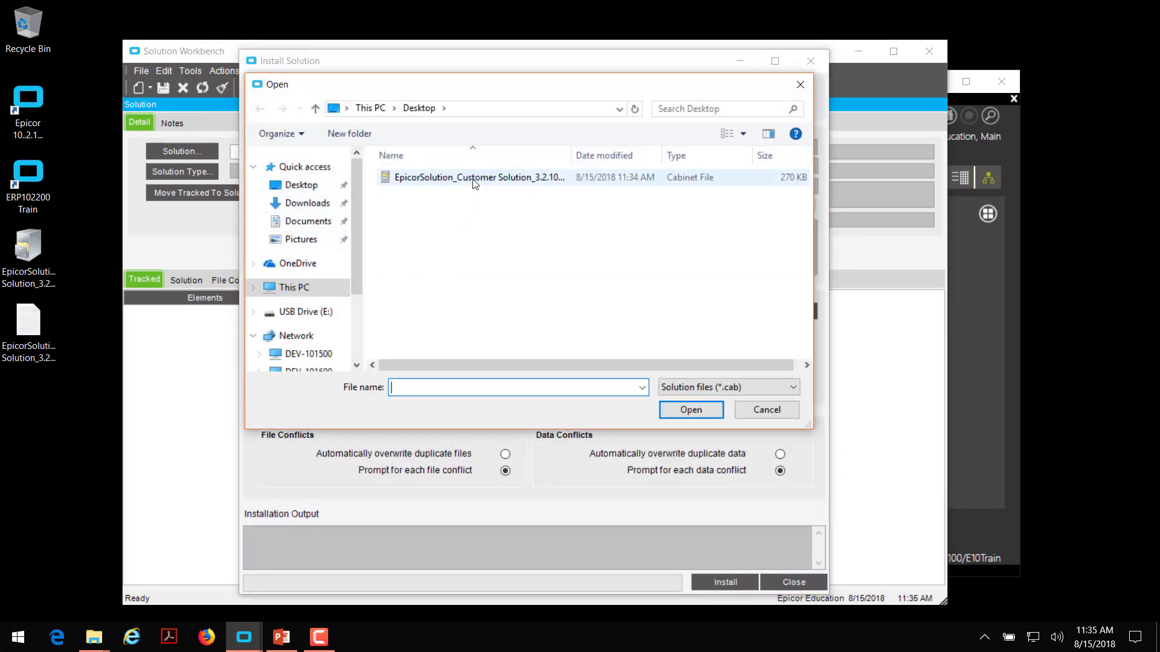
{"action": "left_click", "coordinate": [474, 178]}
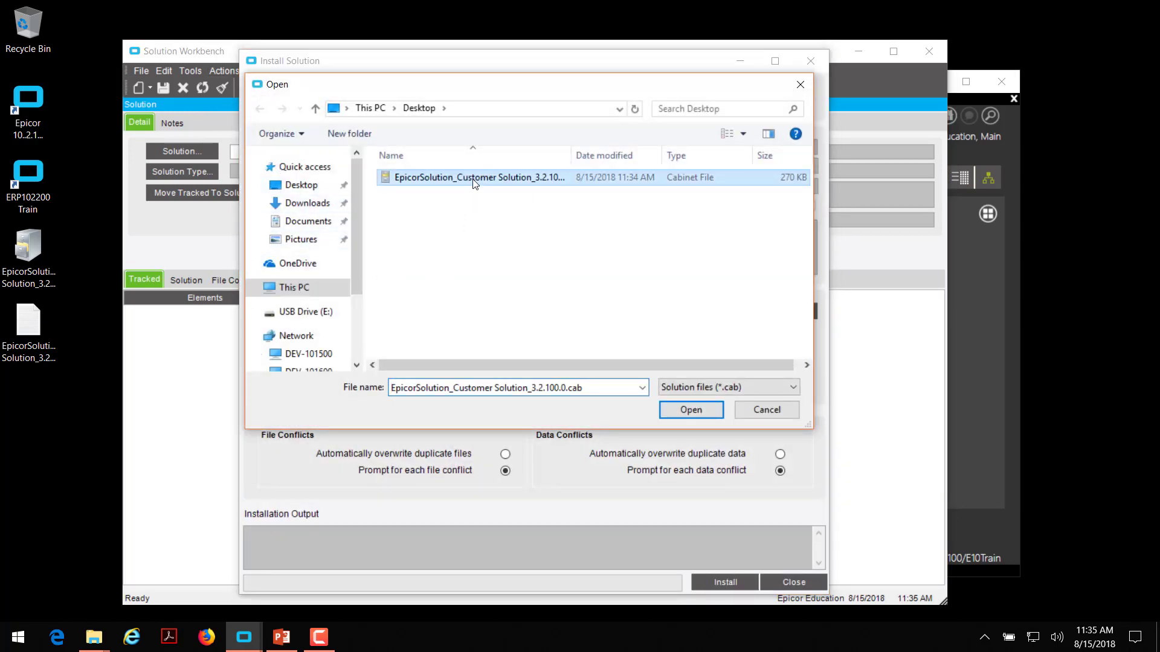
{"action": "left_click", "coordinate": [672, 412]}
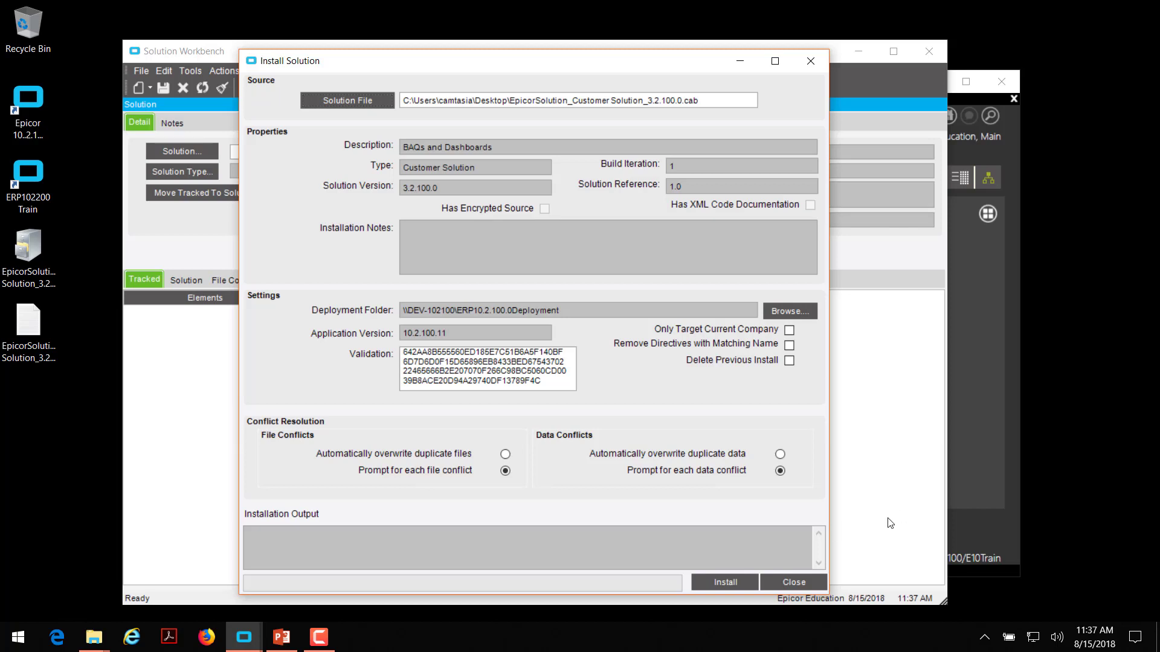
{"action": "left_click", "coordinate": [788, 583]}
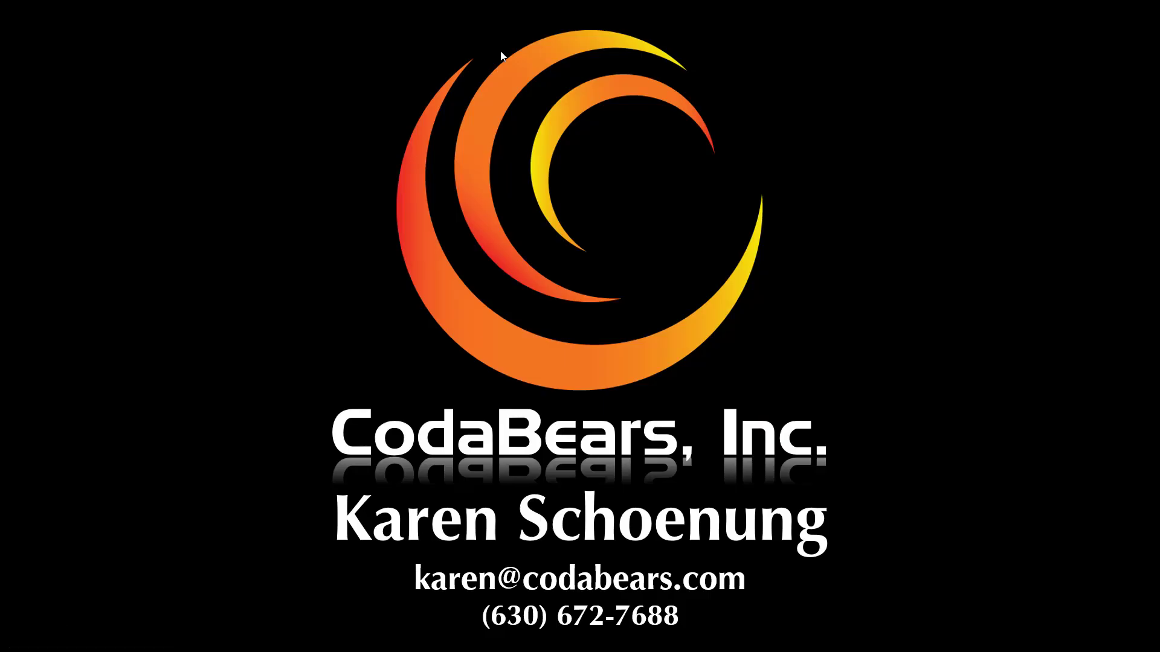